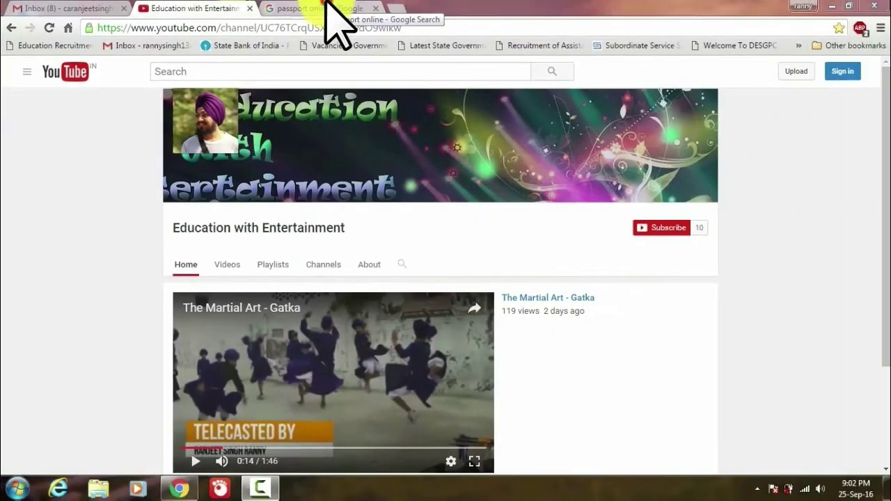
# From the 'passport online' Google results, open the official passportindia.gov.in Passport Seva site
pyautogui.click(328, 9)
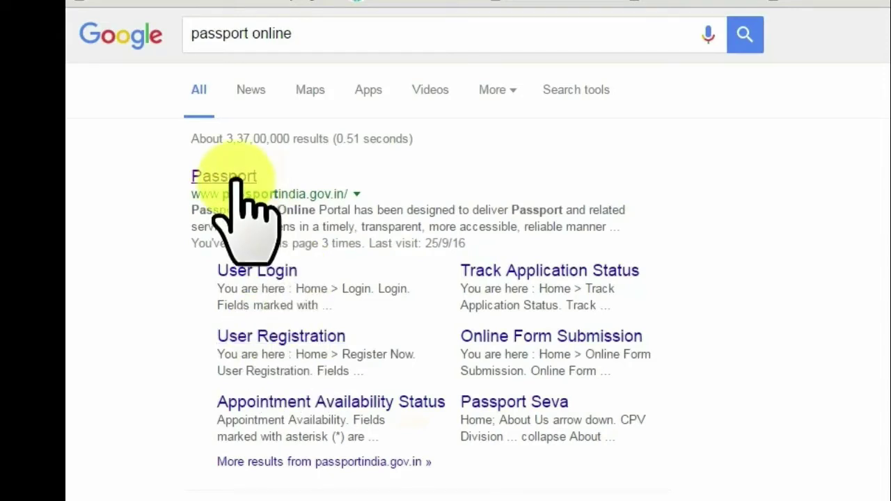
pyautogui.click(235, 180)
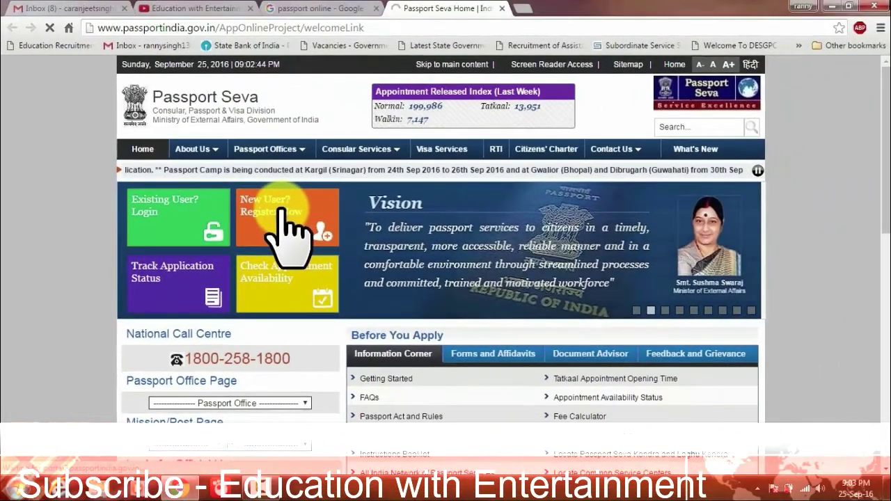
# Choose 'New User? Register Now' on the Passport Seva home page
pyautogui.click(371, 214)
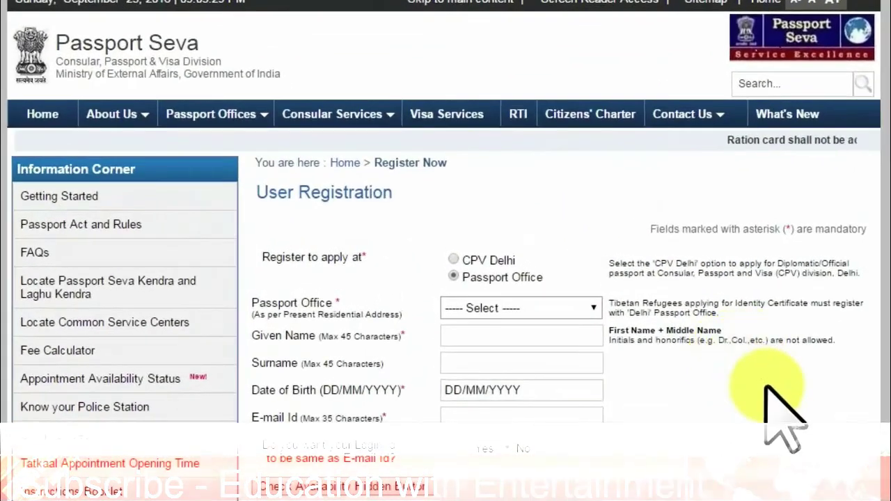
# Select the Passport Office option and pick Amritsar from the passport office list
pyautogui.scroll(-4, 764, 378)
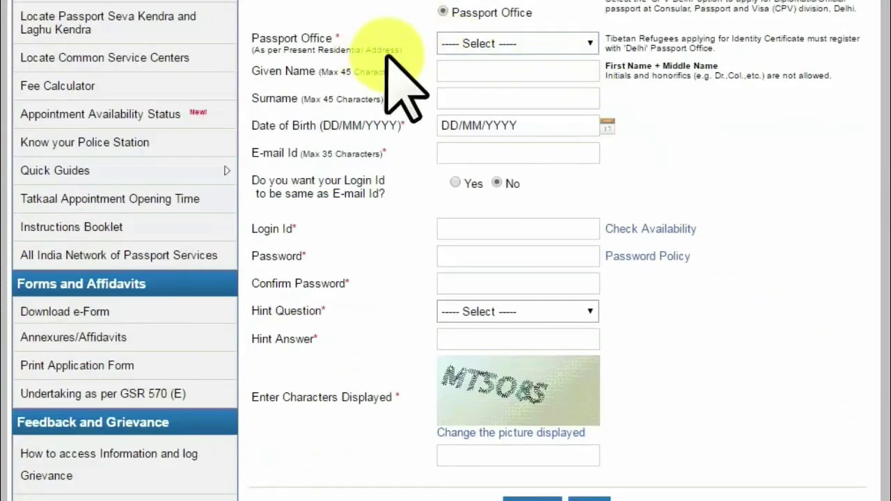
pyautogui.scroll(2, 390, 58)
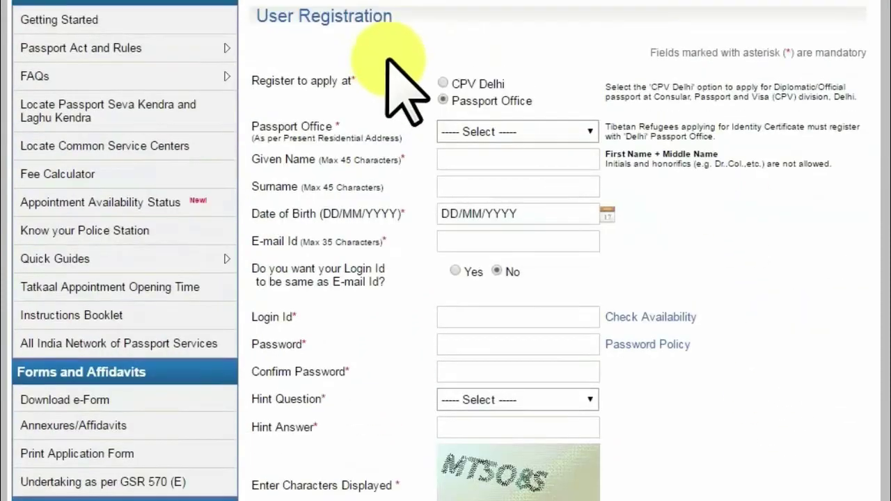
pyautogui.click(442, 102)
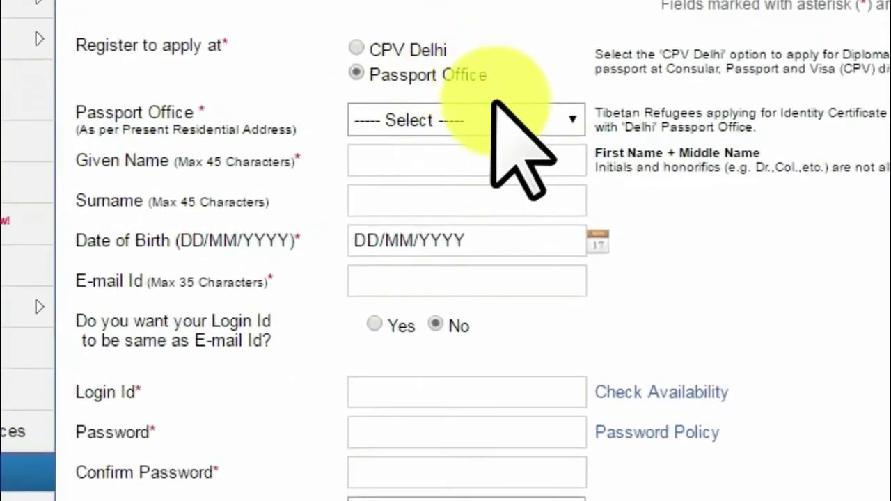
pyautogui.click(573, 119)
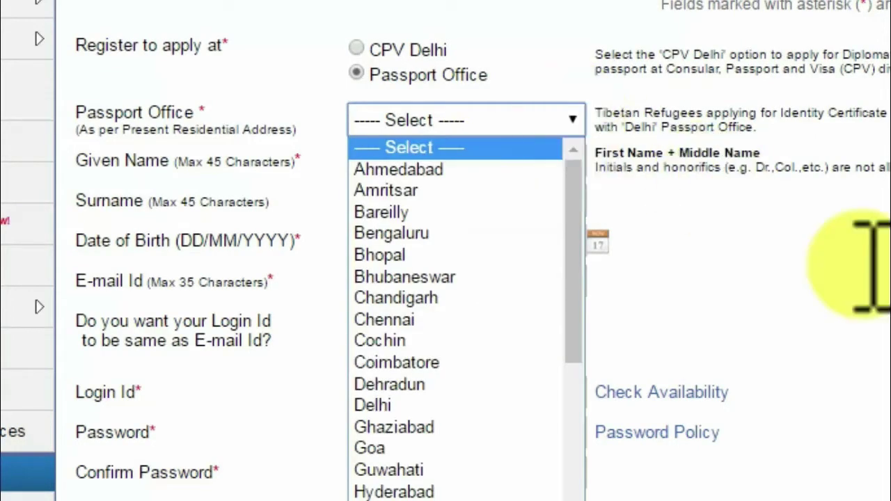
pyautogui.press('Down')
pyautogui.press('Down')
pyautogui.press('Return')
pyautogui.click(467, 115)
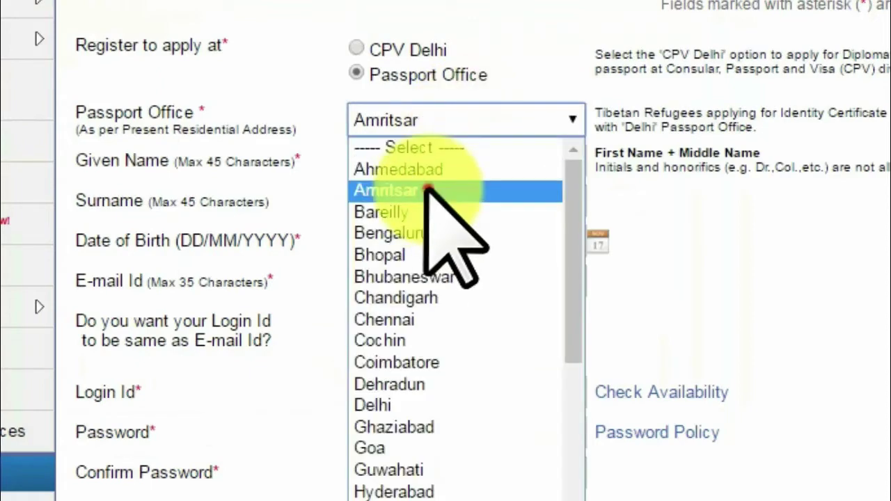
pyautogui.click(427, 190)
pyautogui.click(442, 159)
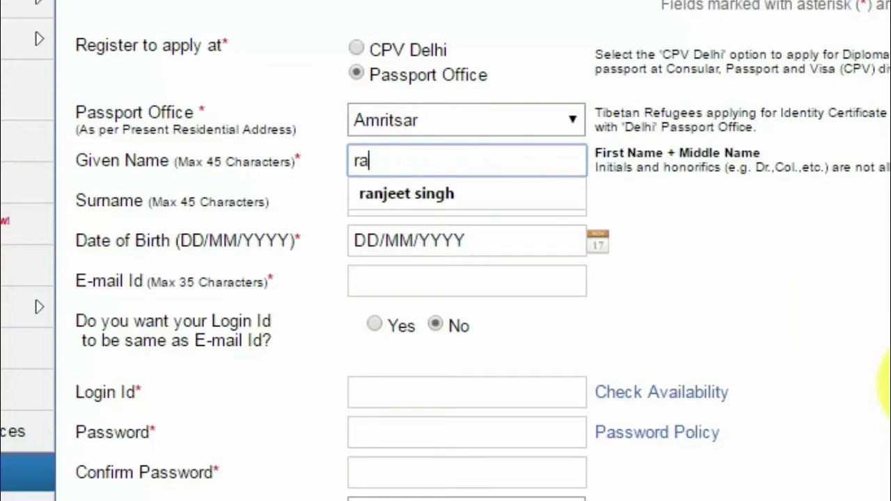
# Fill in the applicant's given name and surname from the browser's suggestions
pyautogui.write('ra')
pyautogui.press('Down')
pyautogui.press('Return')
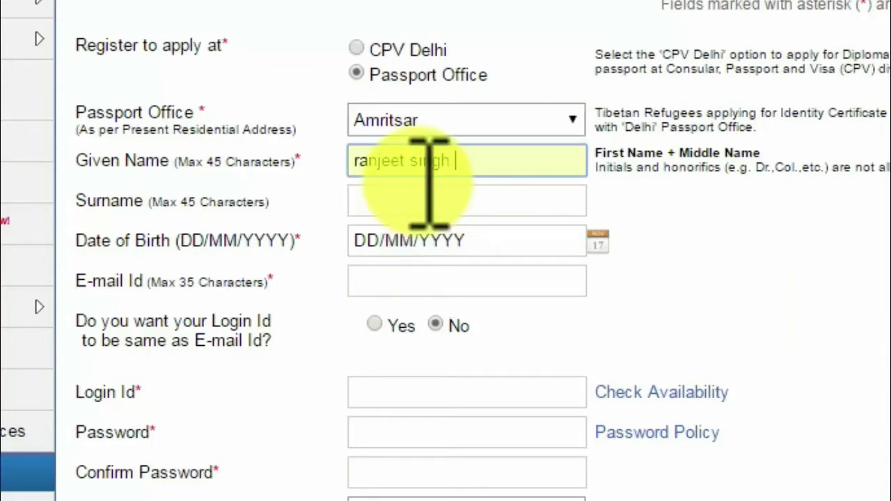
pyautogui.click(422, 195)
pyautogui.click(420, 236)
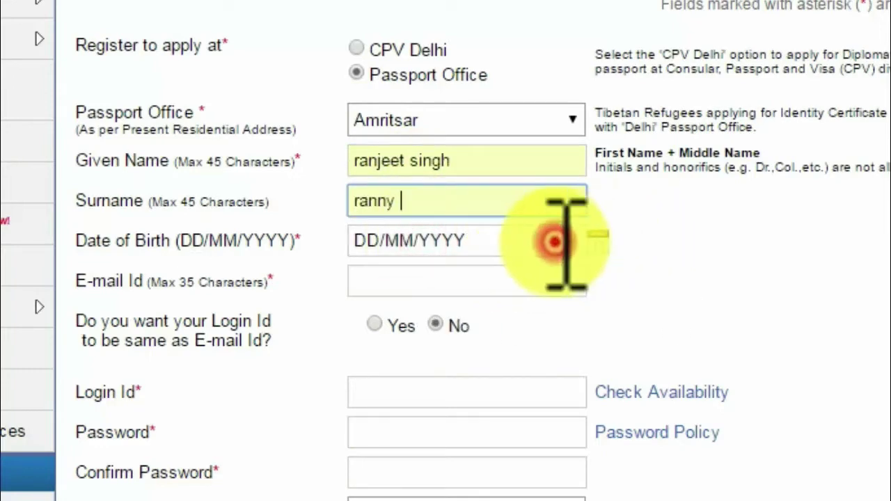
# Enter the applicant's date of birth and e-mail, and choose Yes to use the e-mail as Login Id
pyautogui.click(480, 241)
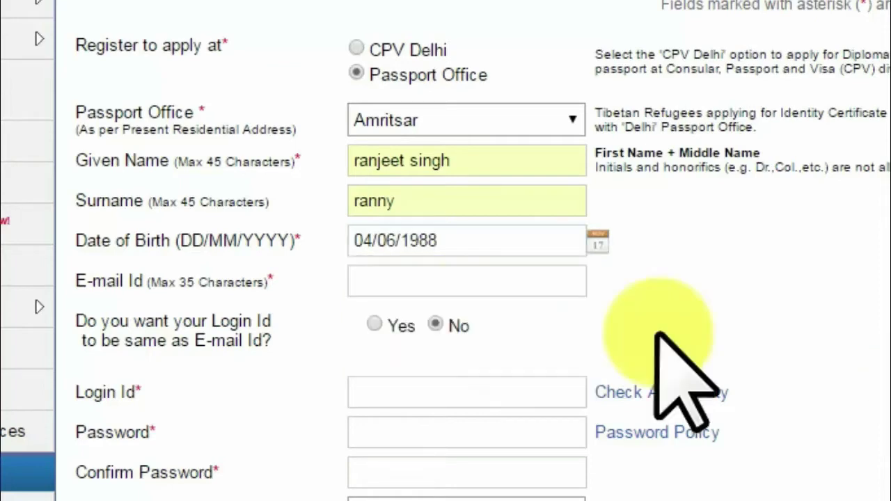
pyautogui.click(454, 285)
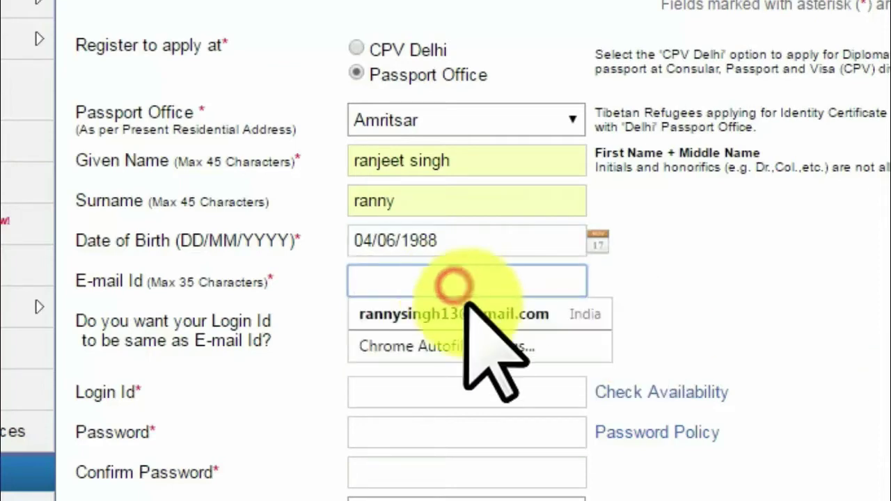
pyautogui.click(467, 313)
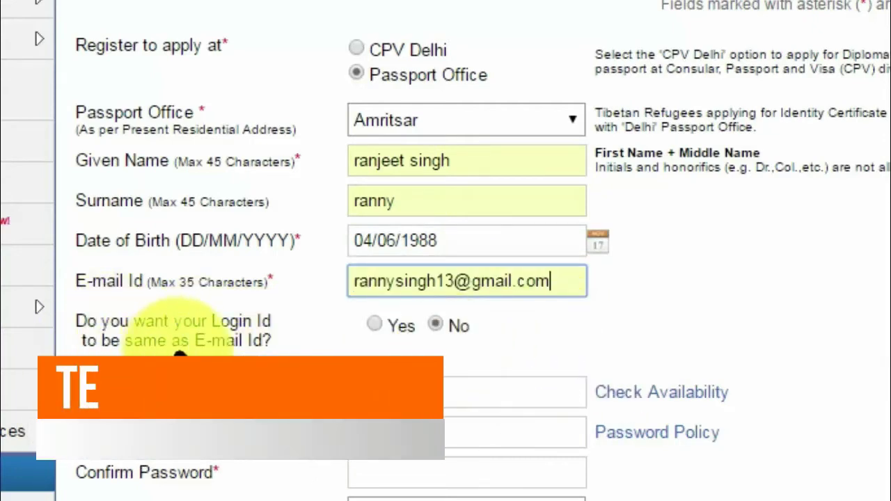
pyautogui.click(377, 323)
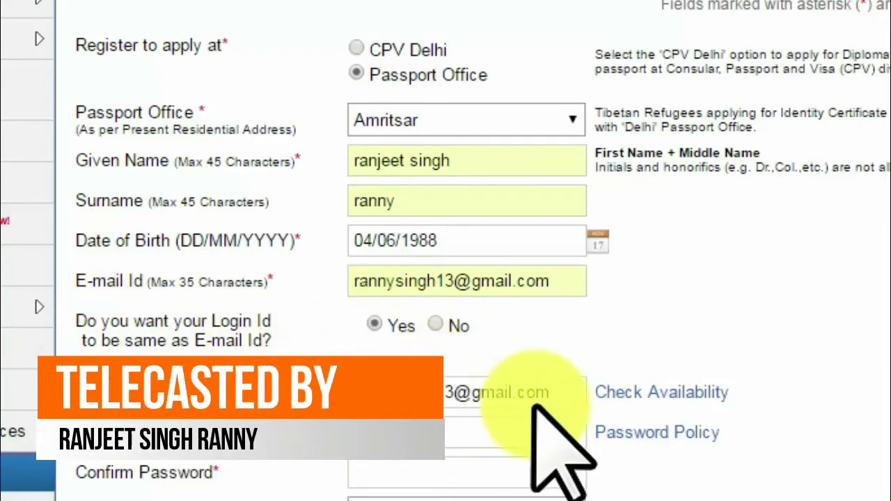
pyautogui.scroll(-5, 540, 411)
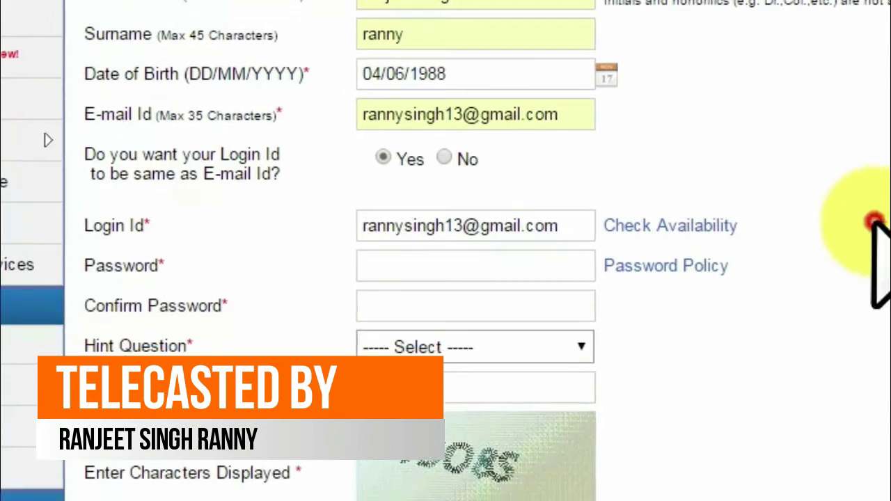
# Replace the e-mail with a different suggested address and keep the login id matching it
pyautogui.tripleClick(542, 114)
pyautogui.write('ranjeet')
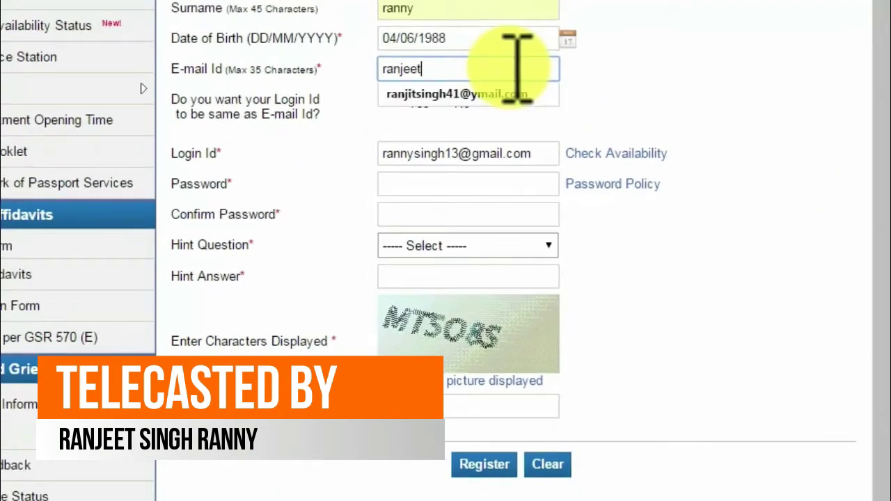
pyautogui.press('BackSpace')
pyautogui.press('BackSpace')
pyautogui.press('BackSpace')
pyautogui.press('BackSpace')
pyautogui.press('BackSpace')
pyautogui.press('BackSpace')
pyautogui.press('BackSpace')
pyautogui.write('c')
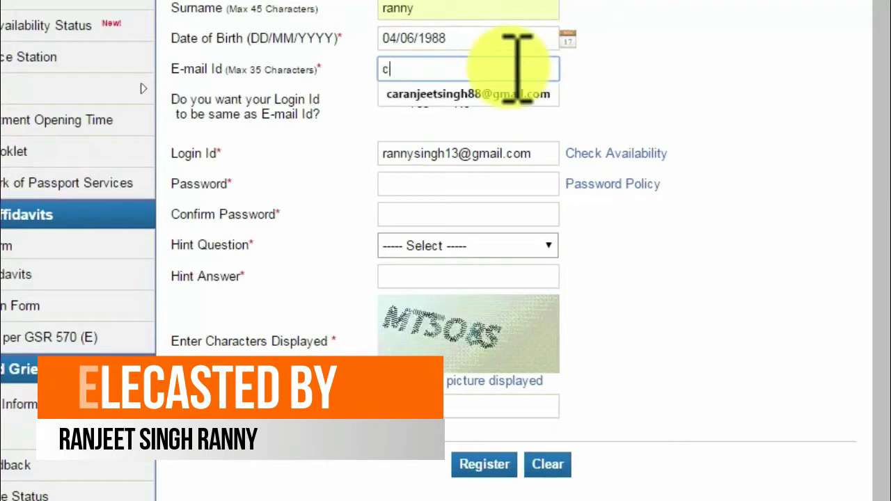
pyautogui.click(495, 98)
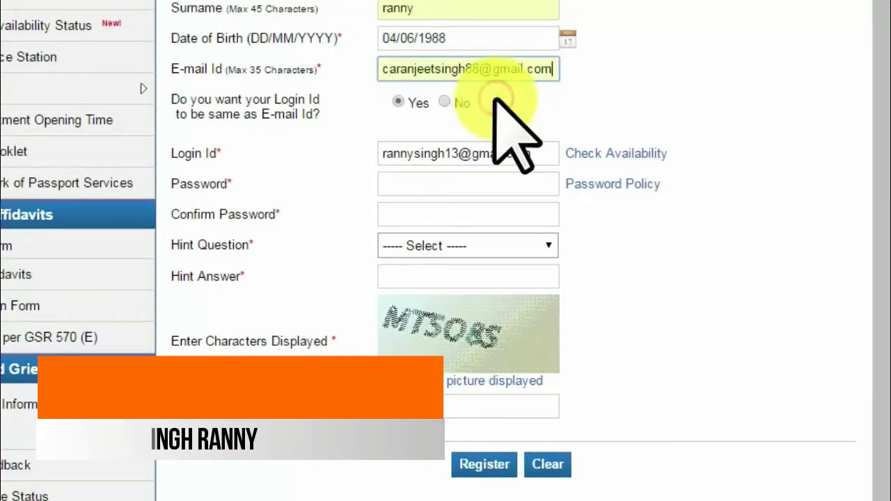
pyautogui.click(396, 103)
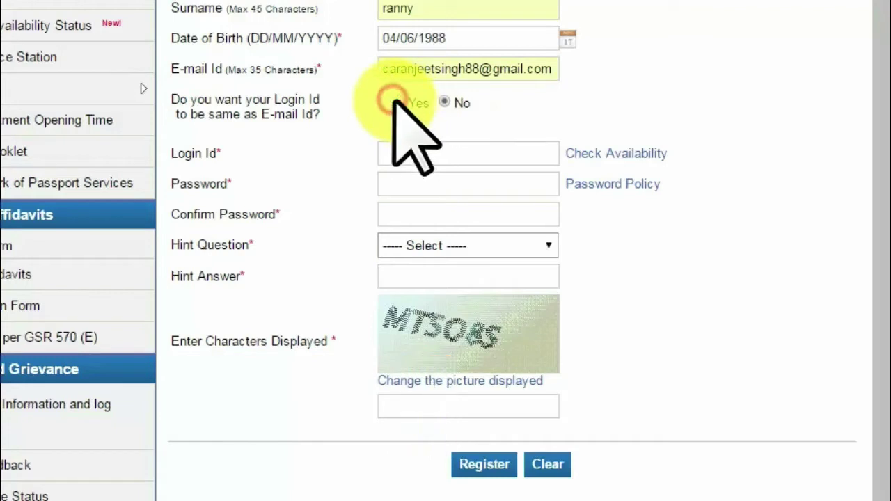
# Set and confirm the account password, choose Birth City as hint question, and enter its answer
pyautogui.click(440, 183)
pyautogui.write('********')
pyautogui.click(435, 215)
pyautogui.write('********')
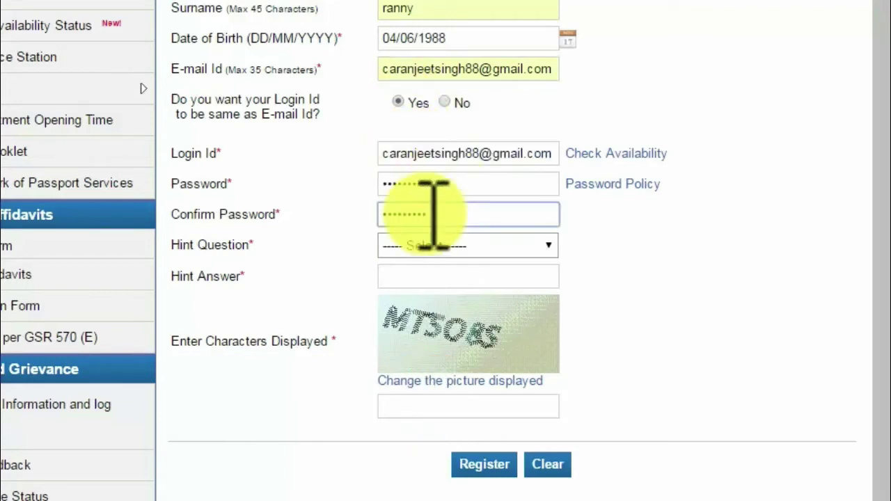
pyautogui.click(487, 244)
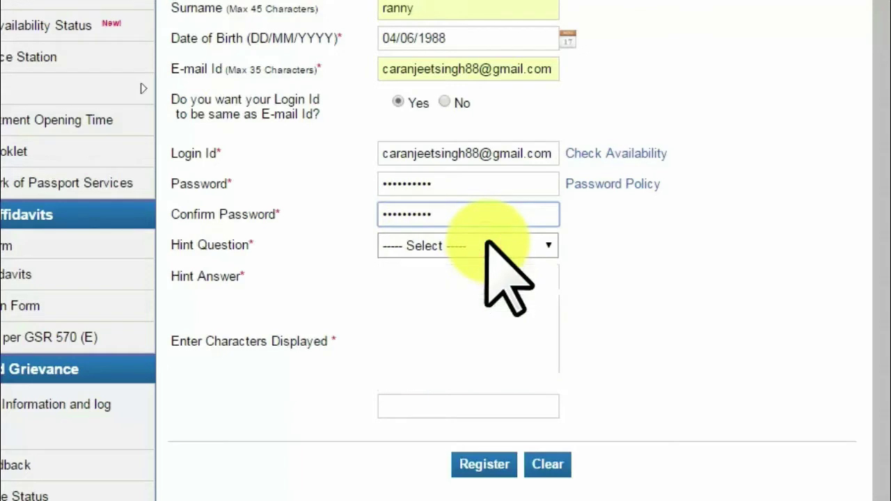
pyautogui.click(447, 280)
pyautogui.click(450, 277)
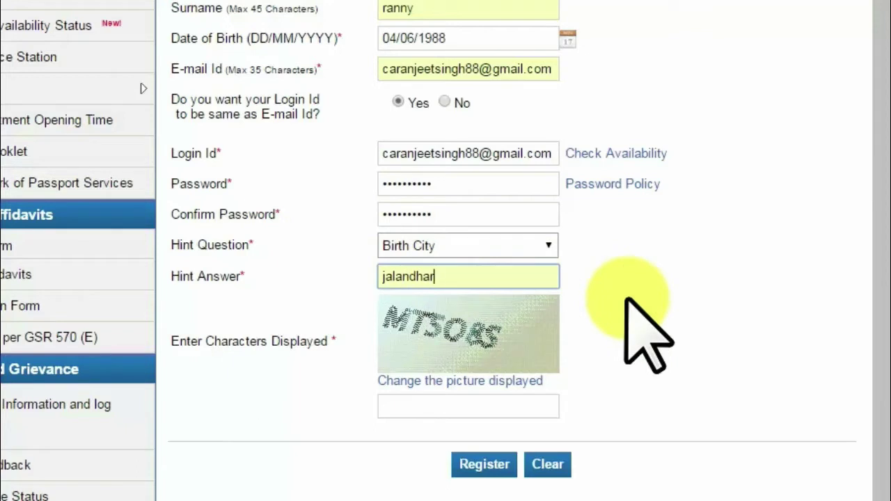
pyautogui.click(427, 408)
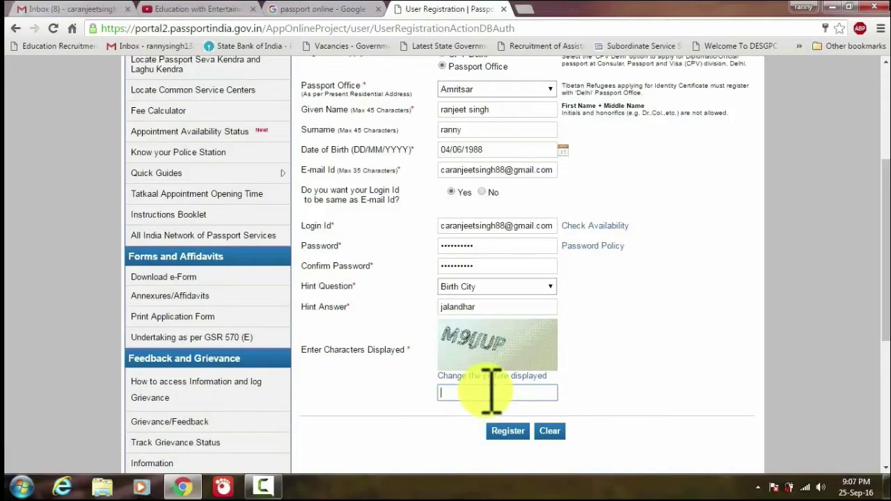
# Enter the displayed captcha characters and submit the registration with Register
pyautogui.write('M9UUP')
pyautogui.click(503, 432)
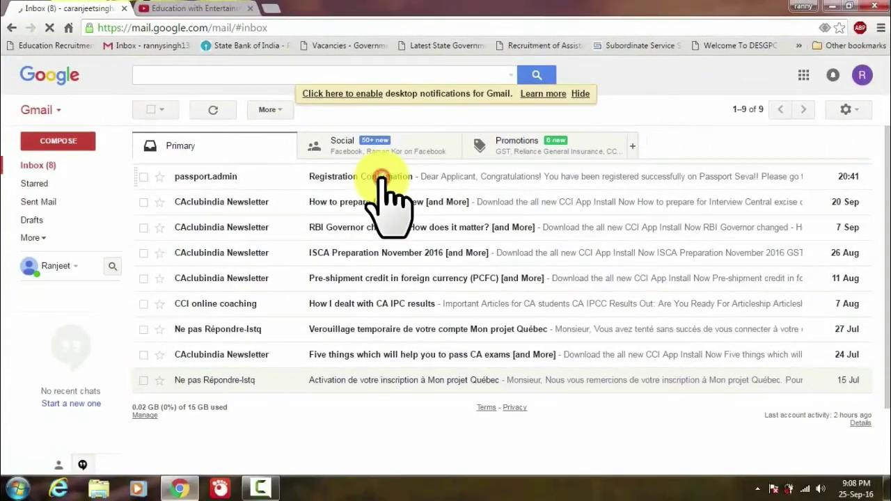
# Open the Passport Seva 'Registration Confirmation' email and read down to the activation link
pyautogui.click(382, 176)
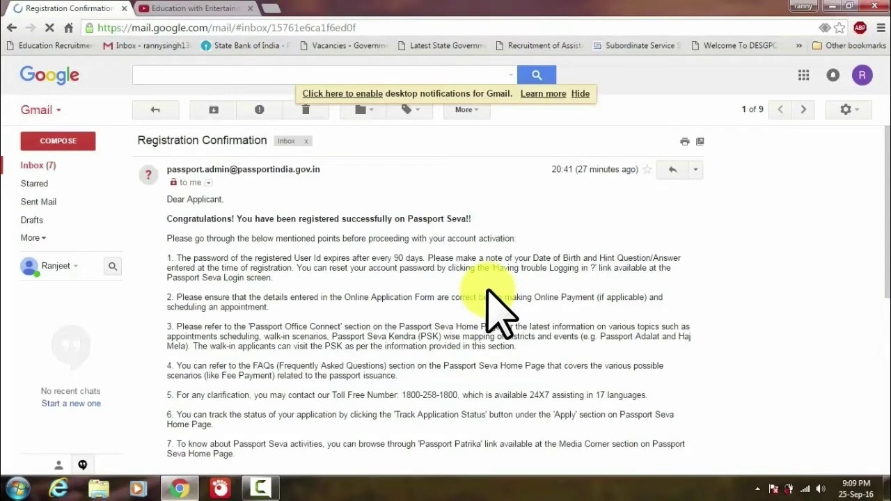
pyautogui.scroll(-1, 487, 290)
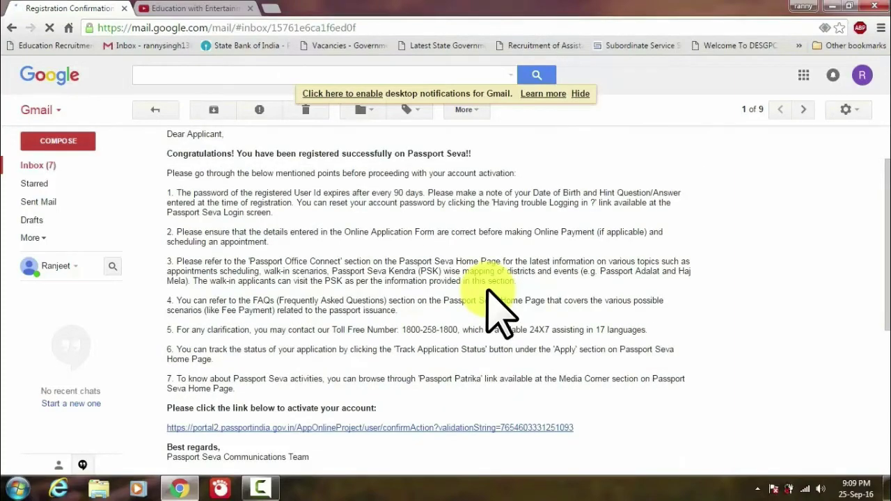
pyautogui.scroll(-4, 488, 291)
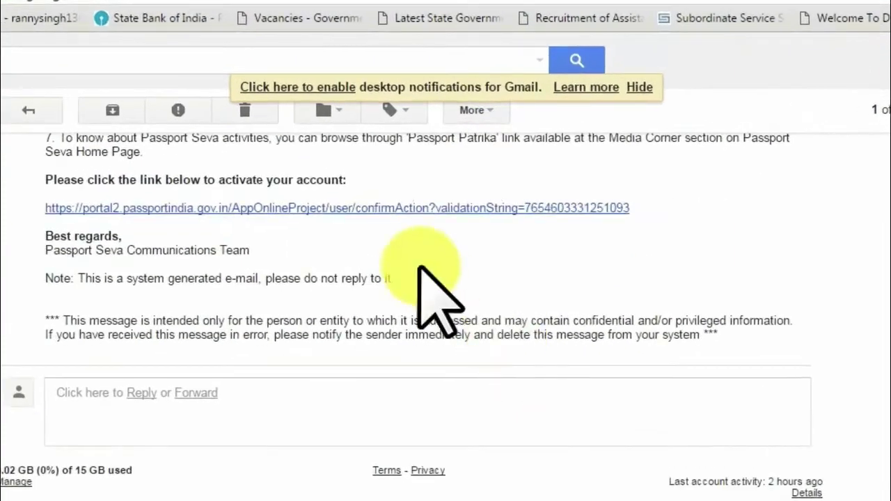
pyautogui.scroll(-1, 438, 209)
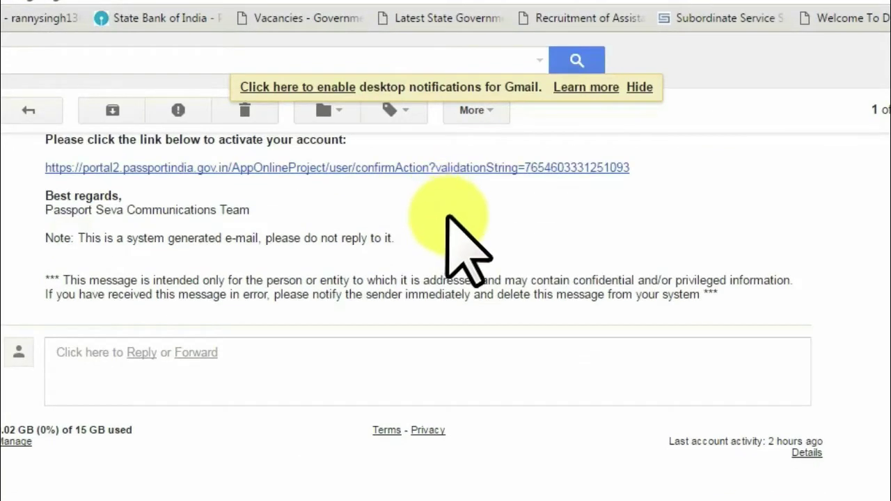
pyautogui.scroll(2, 418, 206)
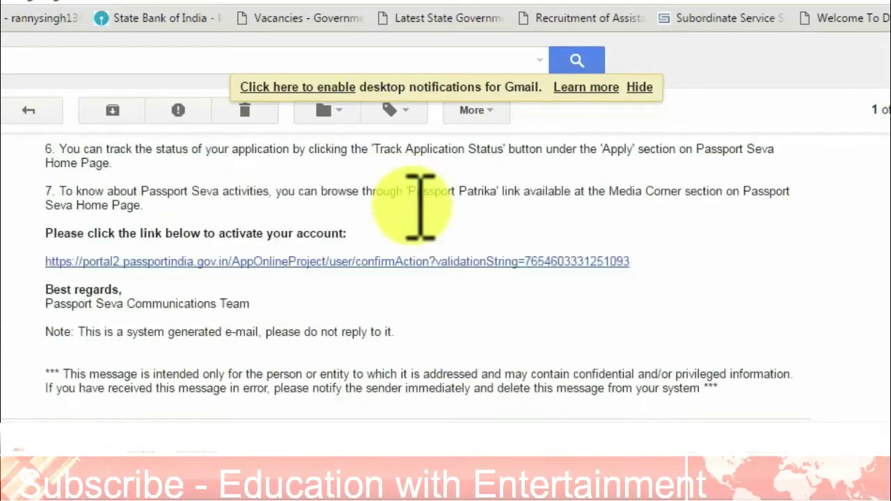
pyautogui.scroll(10, 422, 206)
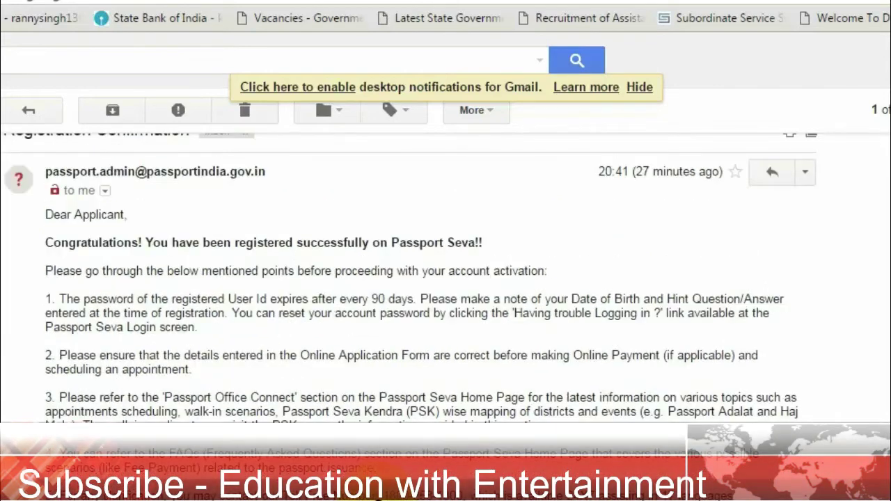
pyautogui.scroll(-5, 388, 390)
pyautogui.scroll(-5, 390, 376)
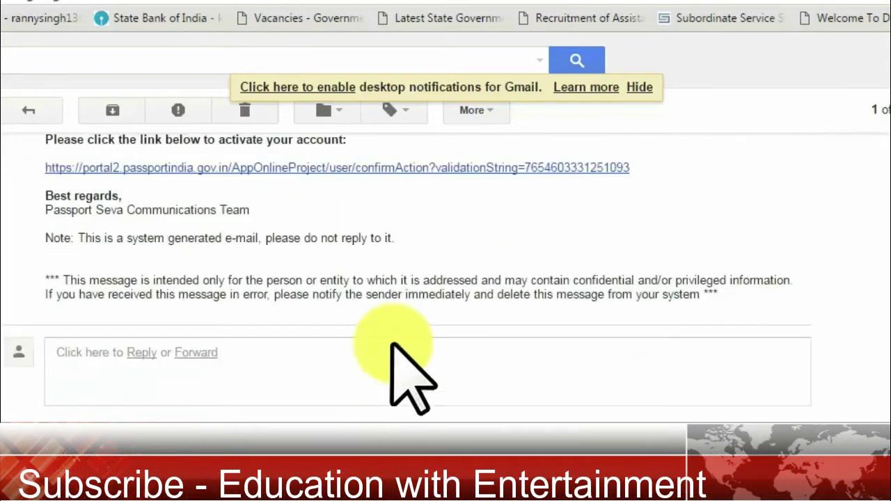
# Follow the activation link, enter the registered e-mail user id, correcting its spelling, and submit it
pyautogui.click(346, 167)
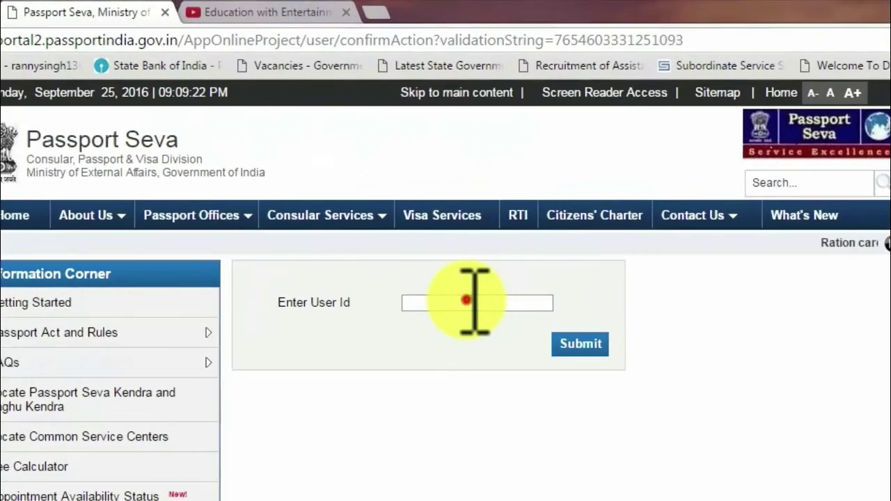
pyautogui.click(466, 301)
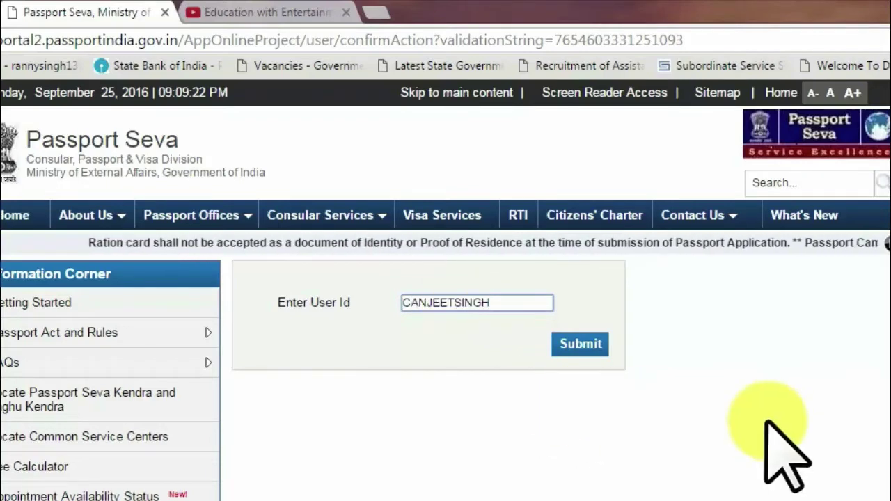
pyautogui.click(411, 302)
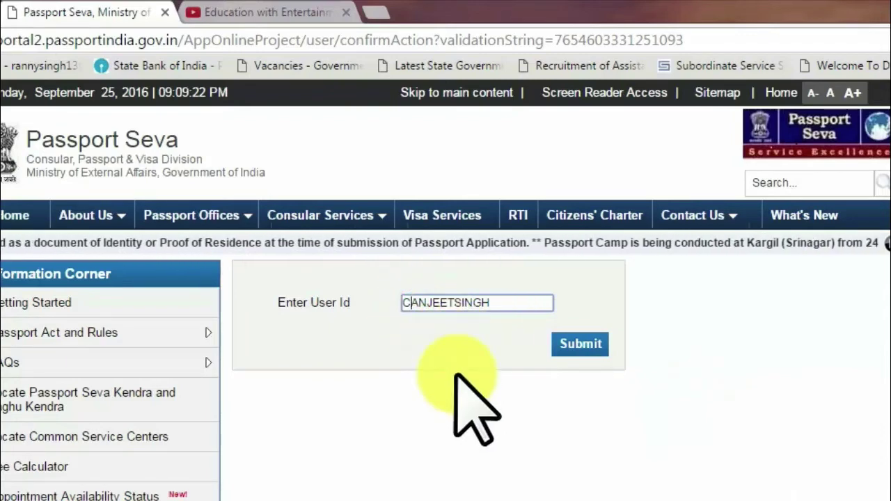
pyautogui.write('AR')
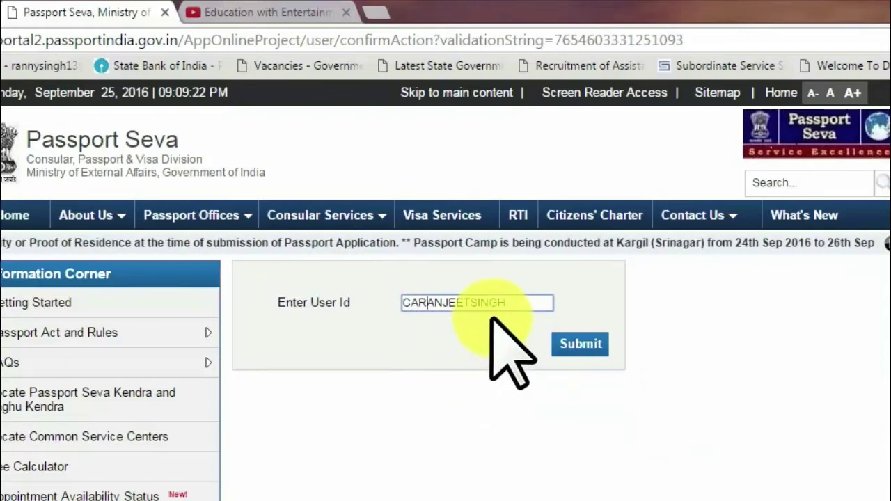
pyautogui.click(516, 304)
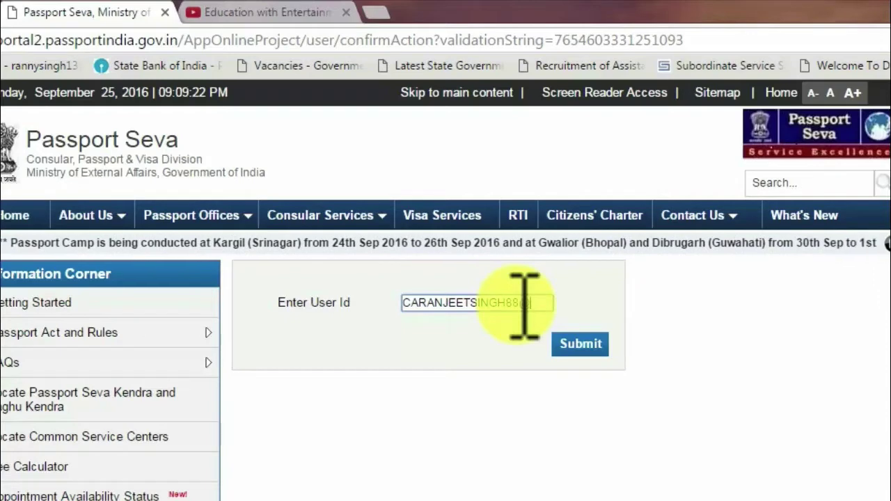
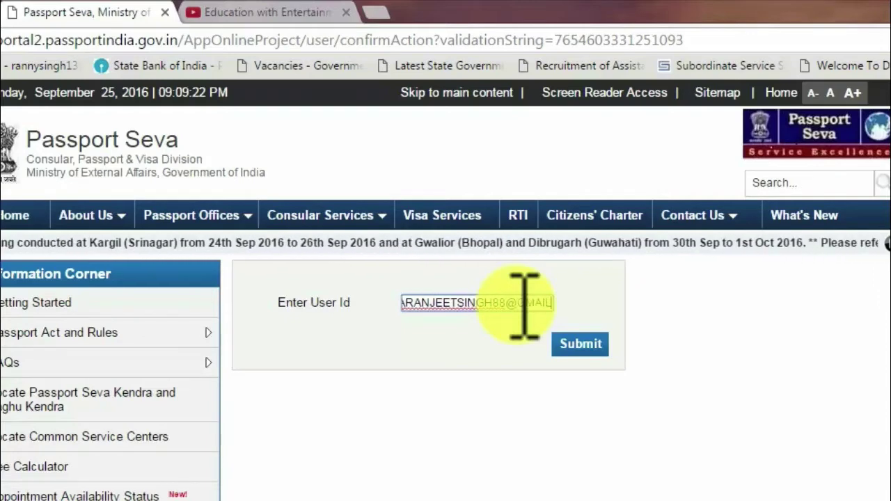
pyautogui.click(584, 343)
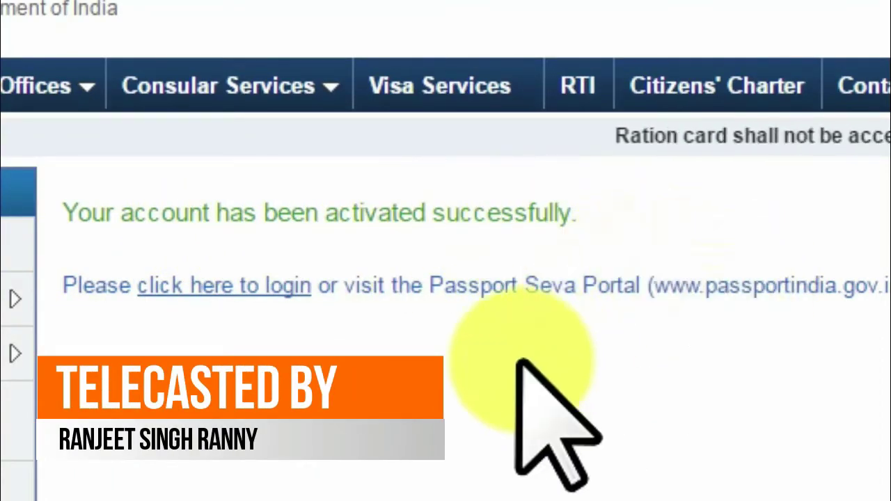
# On the Passport Seva login page, fill in the saved login id and continue
pyautogui.click(235, 286)
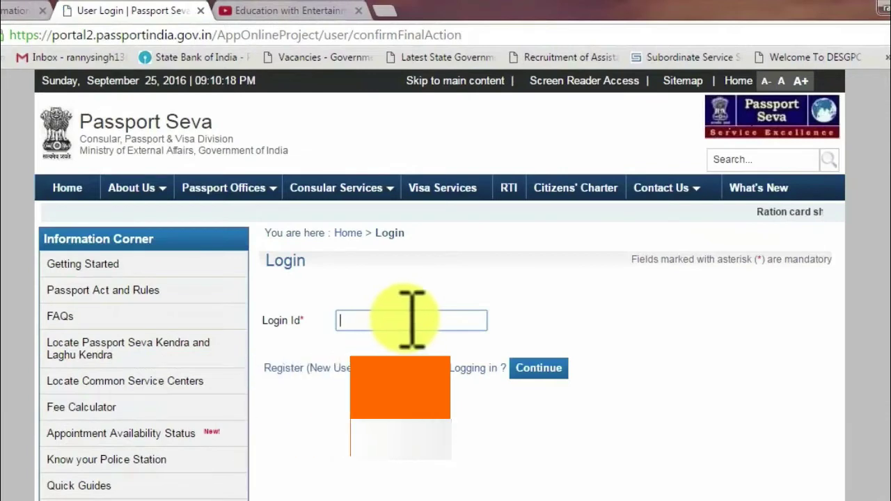
pyautogui.click(404, 319)
pyautogui.click(415, 341)
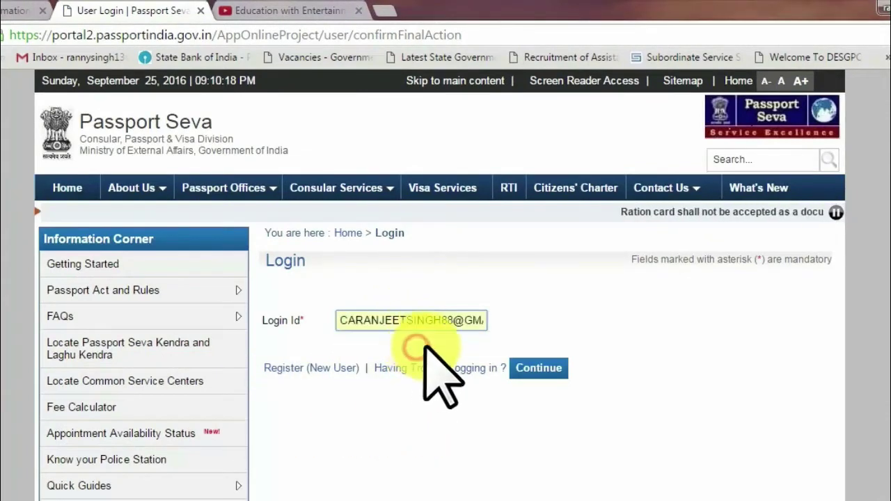
pyautogui.click(542, 367)
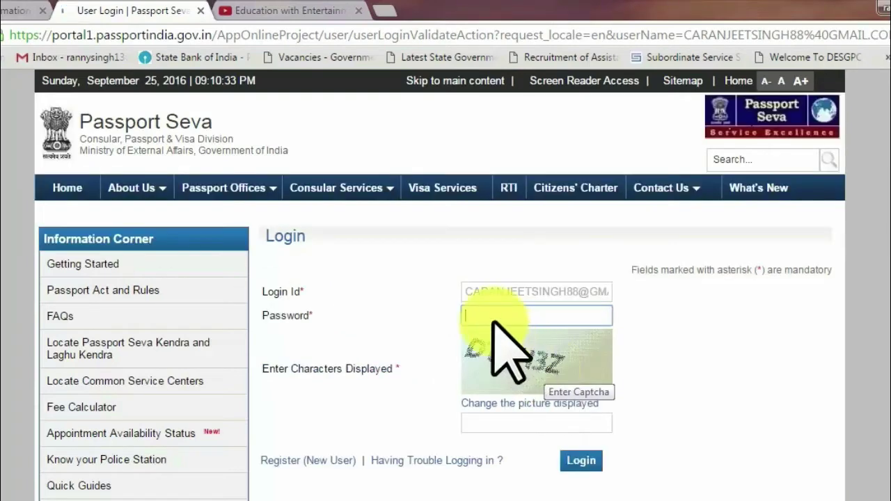
# Enter the account password and the displayed captcha characters, then log in
pyautogui.click(503, 312)
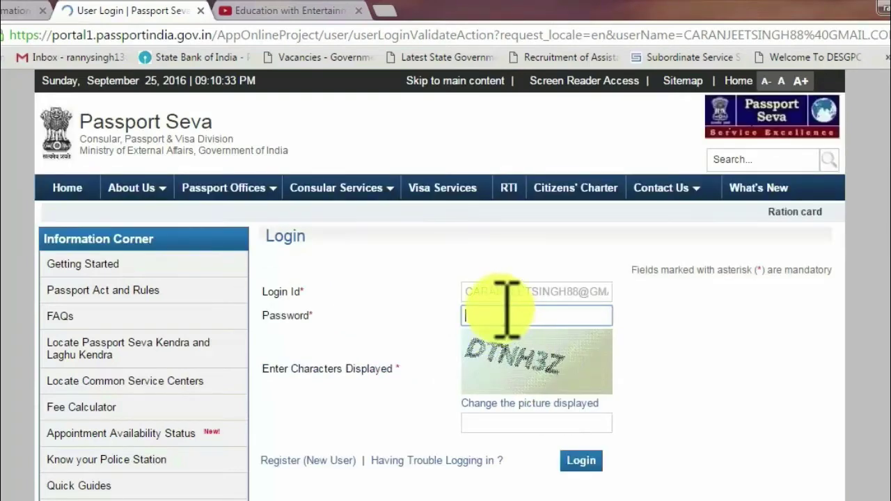
pyautogui.click(507, 312)
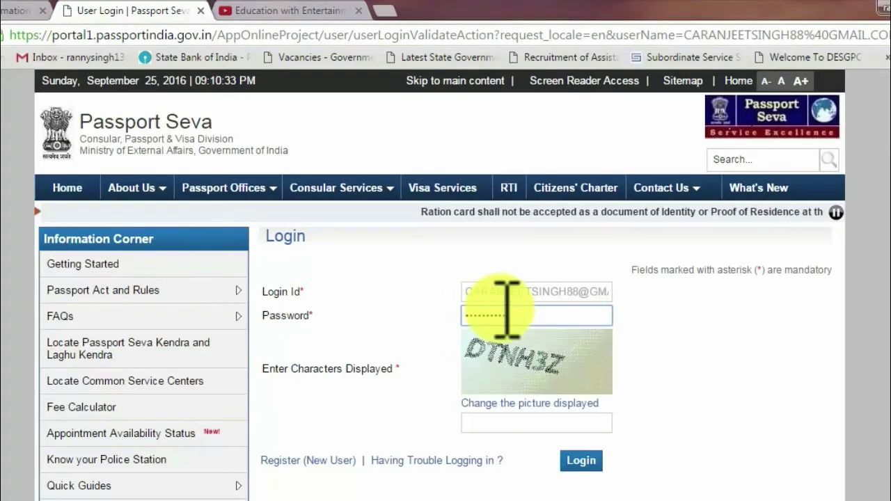
pyautogui.click(512, 422)
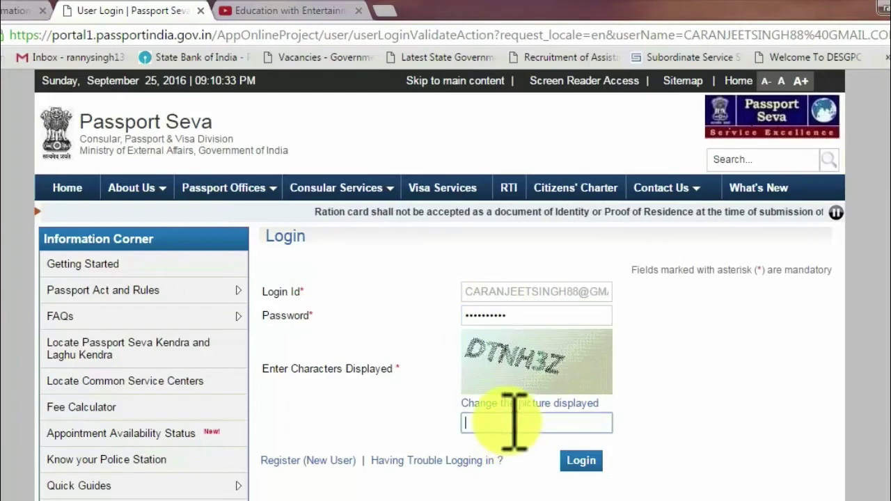
pyautogui.write('DT')
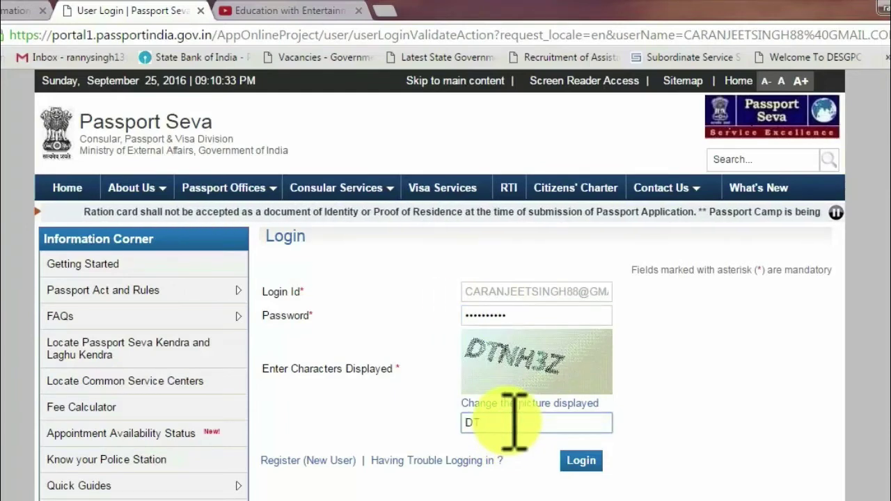
pyautogui.write('NH')
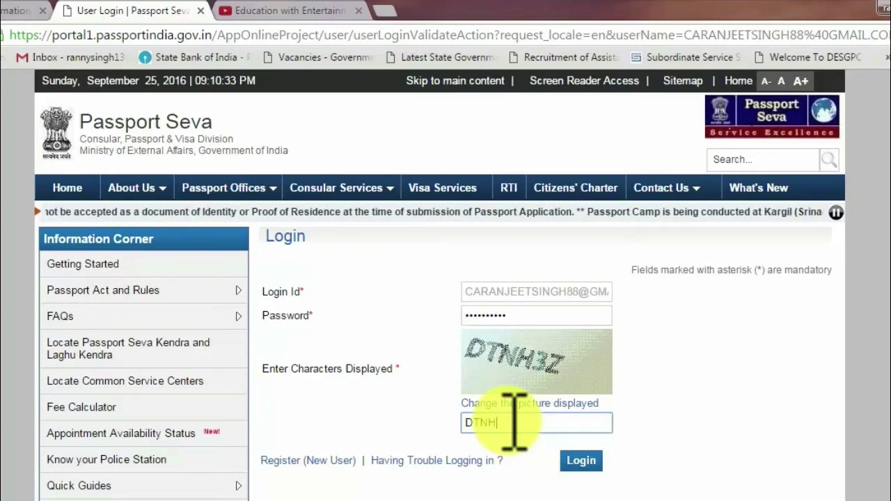
pyautogui.write('3Z')
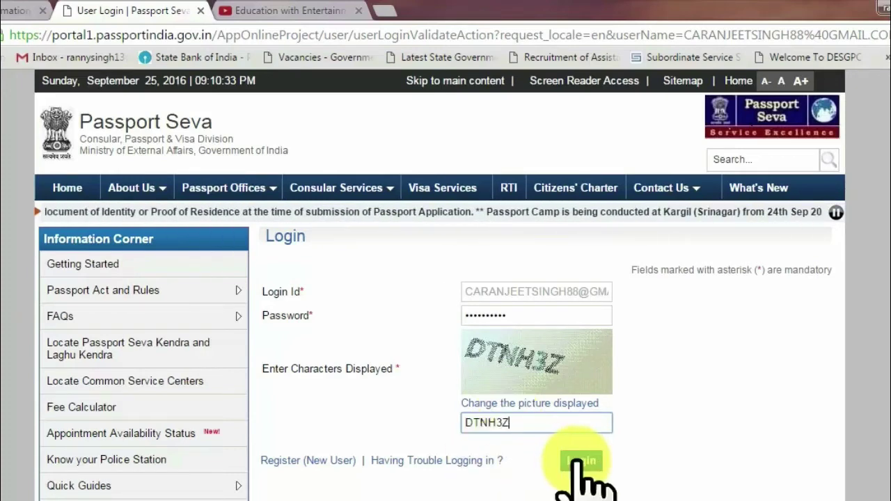
pyautogui.click(582, 463)
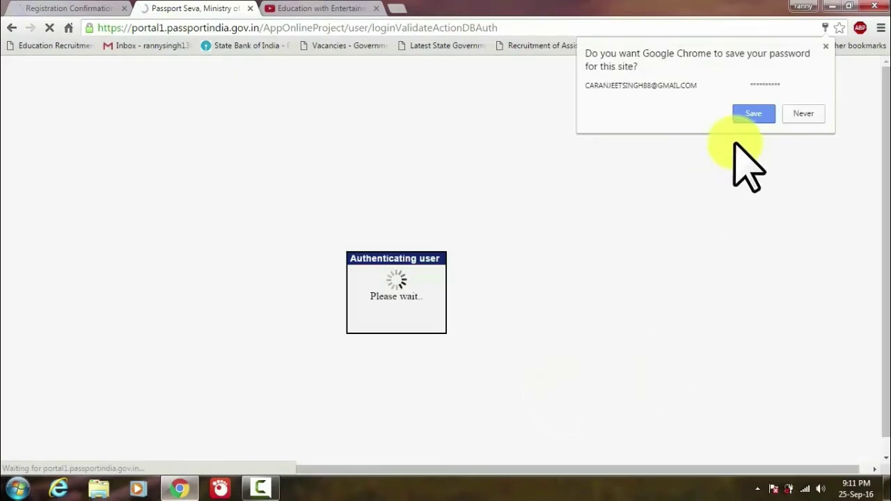
# Let Chrome save the password, then open Apply for Fresh Passport/Re-issue of Passport from Applicant Home
pyautogui.click(753, 113)
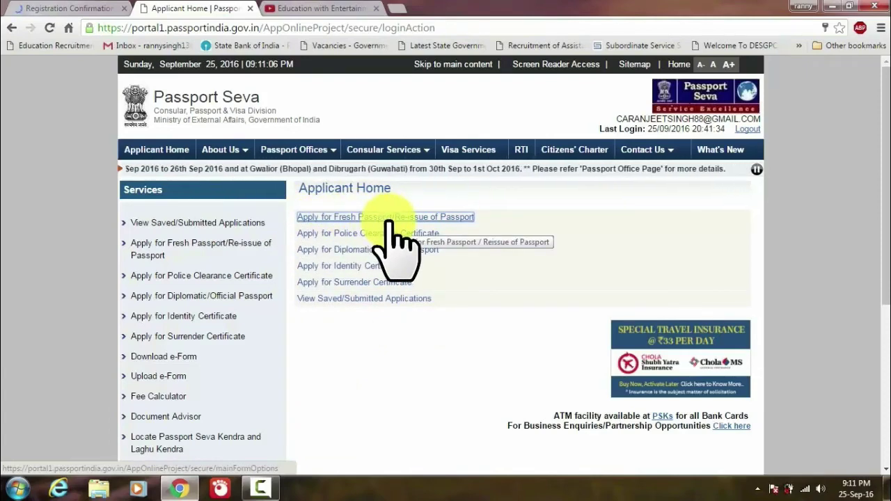
pyautogui.click(440, 217)
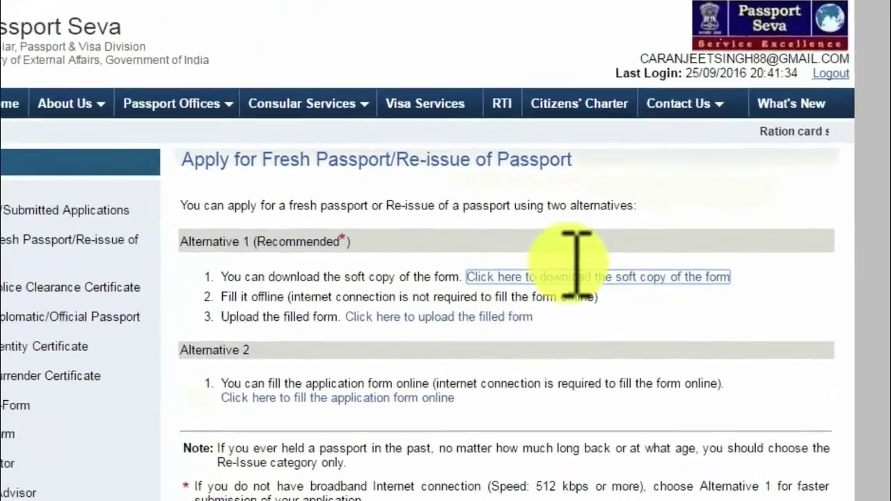
pyautogui.scroll(-2, 737, 279)
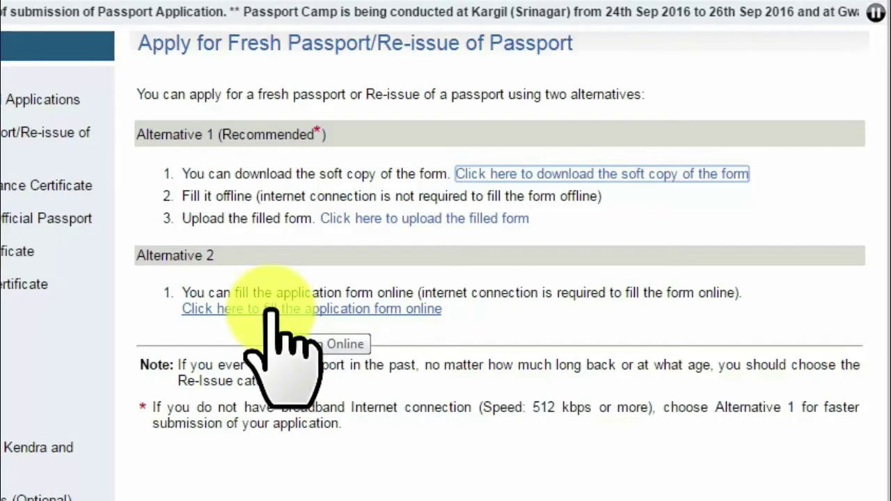
# Choose to fill the passport application form online
pyautogui.click(270, 310)
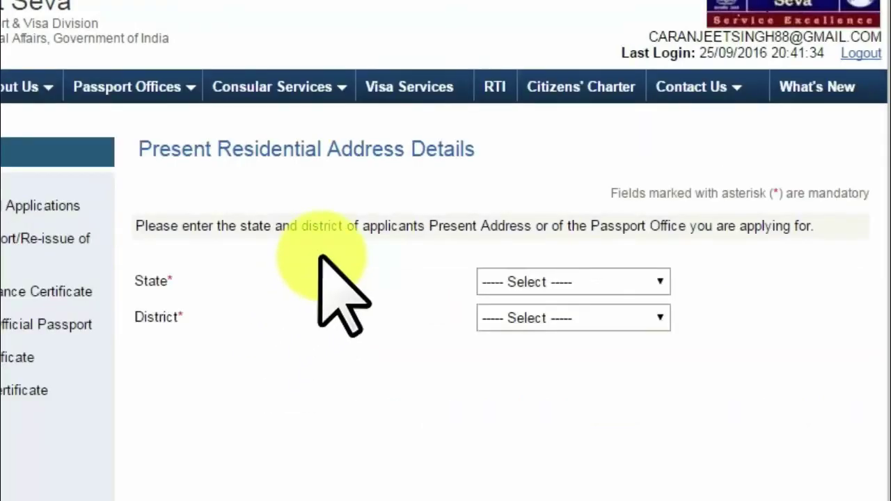
pyautogui.scroll(-3, 321, 258)
pyautogui.scroll(-3, 322, 256)
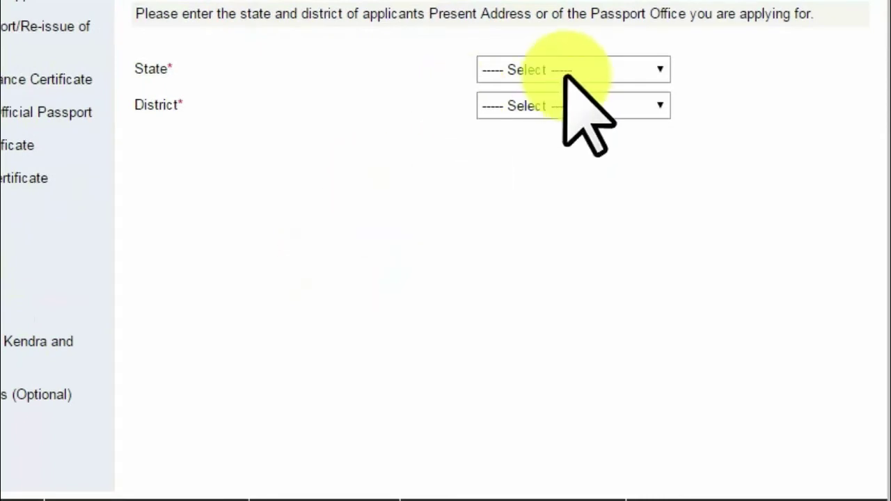
# Set the present address state to Punjab and the district to Amritsar
pyautogui.click(637, 69)
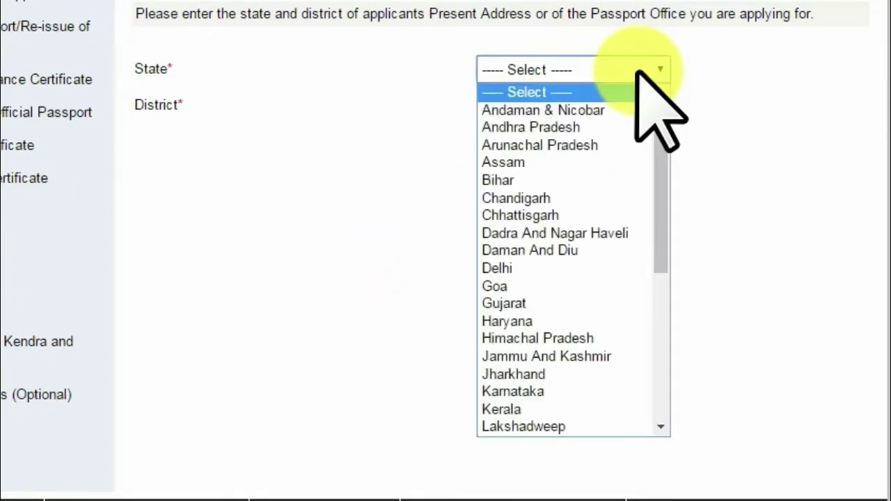
pyautogui.press('b')
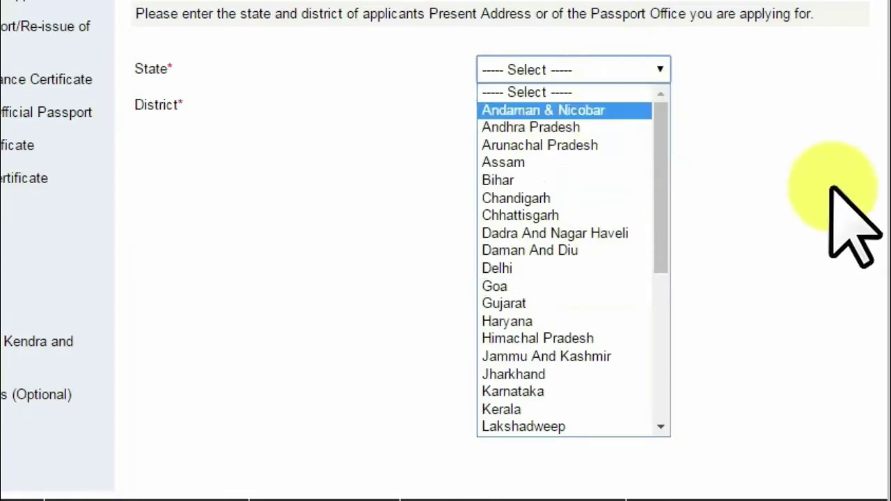
pyautogui.press('p')
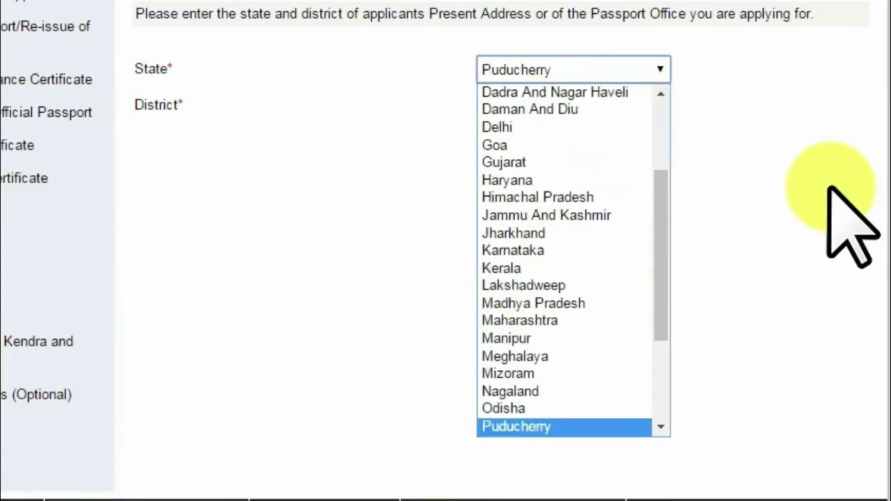
pyautogui.press('p')
pyautogui.press('Return')
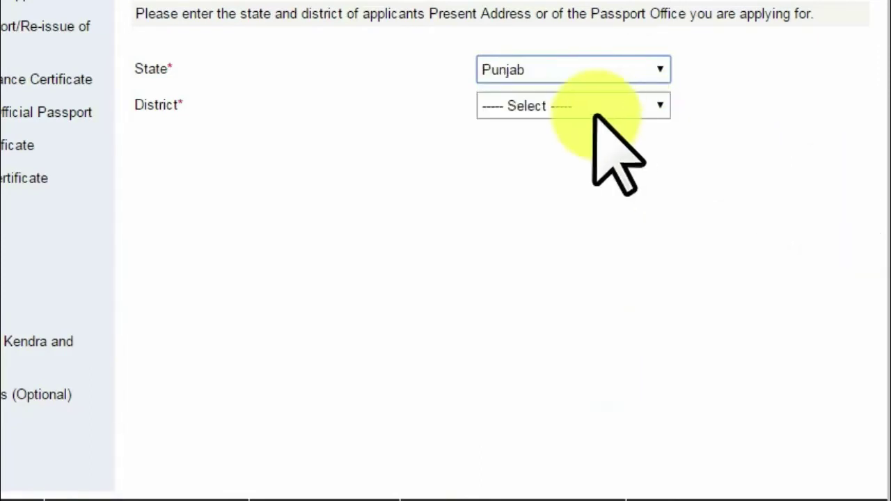
pyautogui.click(606, 109)
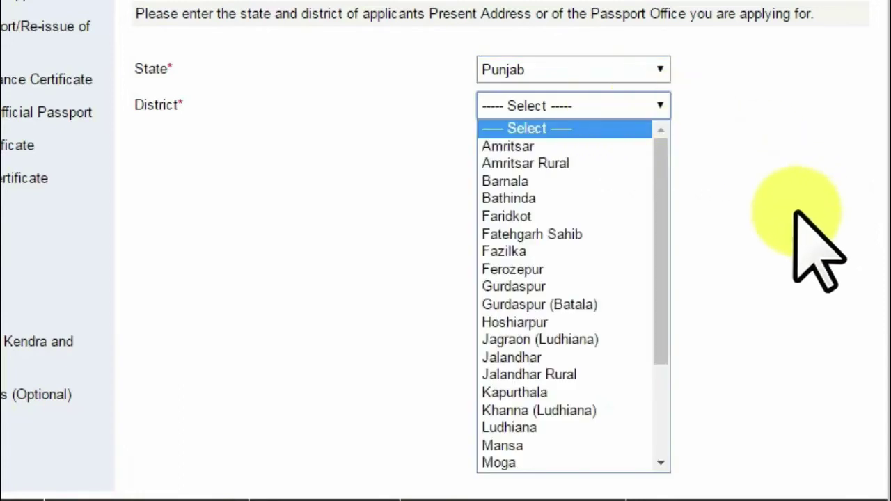
pyautogui.click(524, 145)
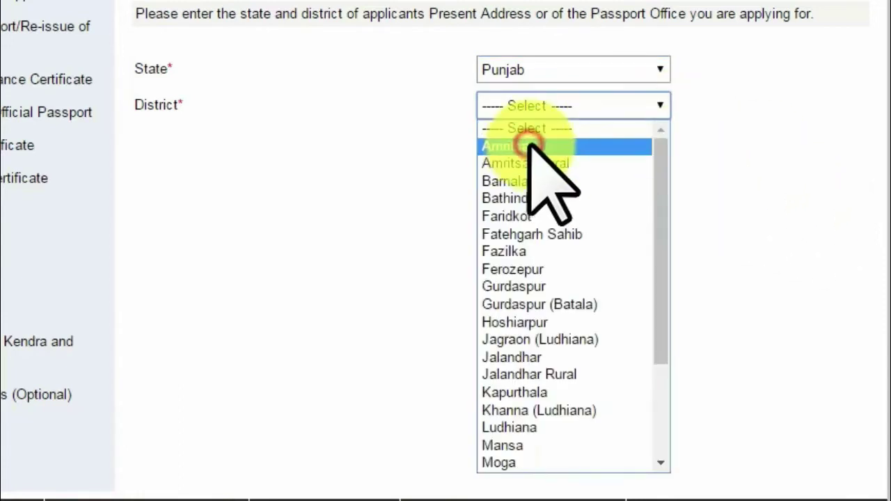
pyautogui.click(725, 212)
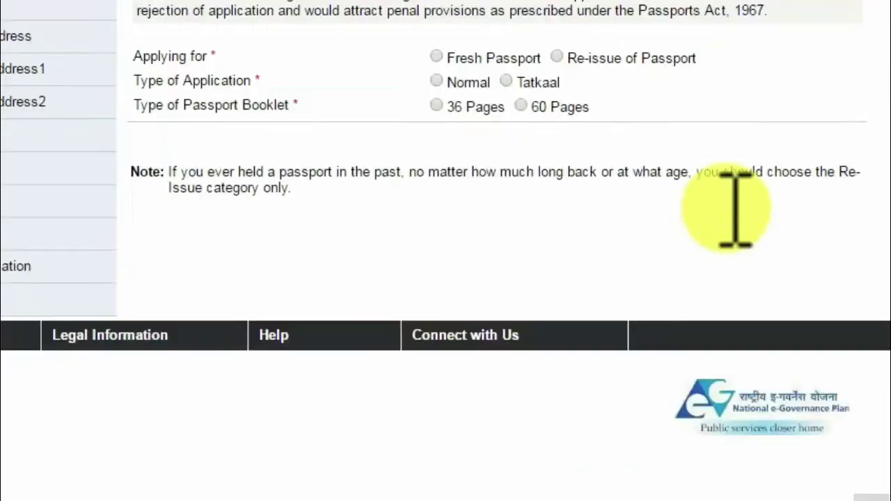
# Select Re-issue of Passport instead of Fresh Passport under Applying for
pyautogui.scroll(3, 735, 209)
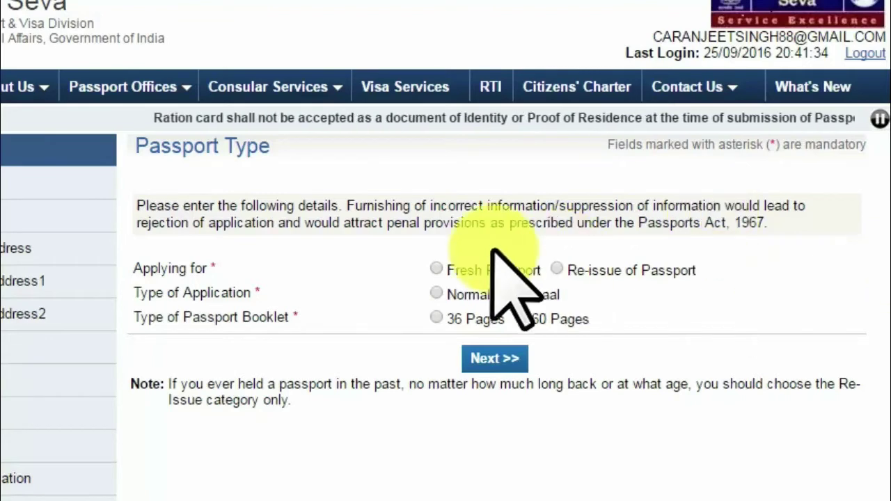
pyautogui.click(453, 271)
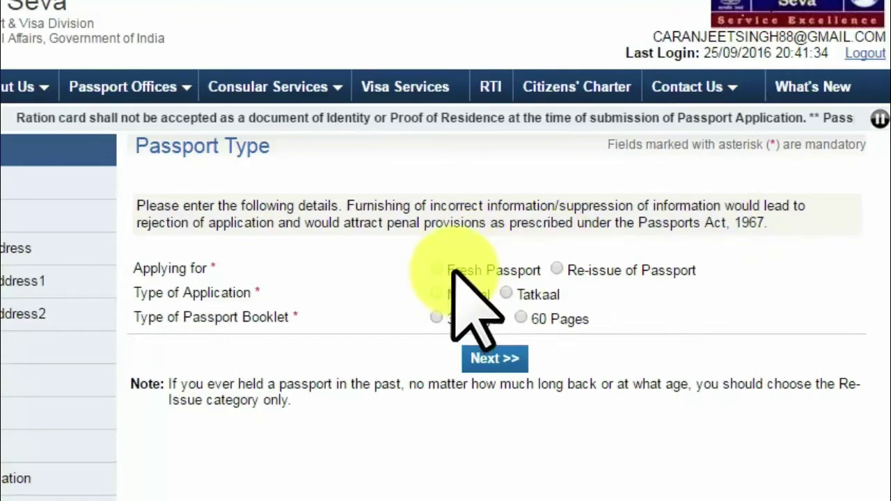
pyautogui.click(442, 270)
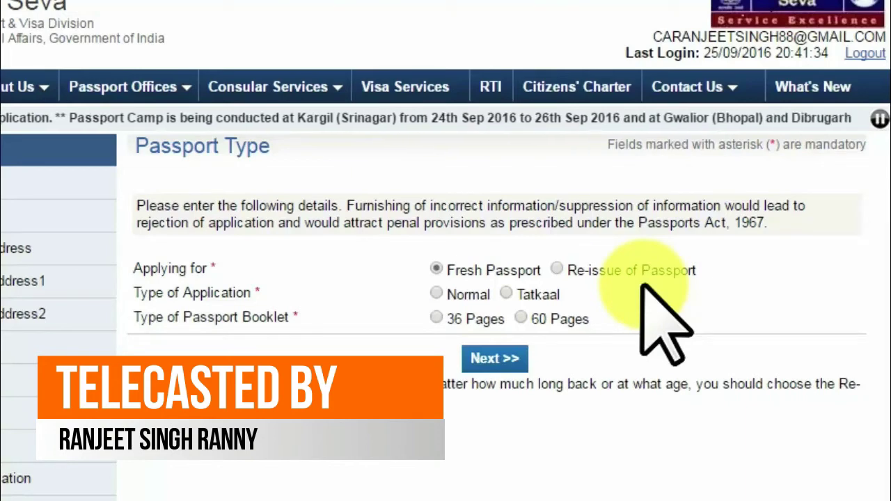
pyautogui.click(585, 269)
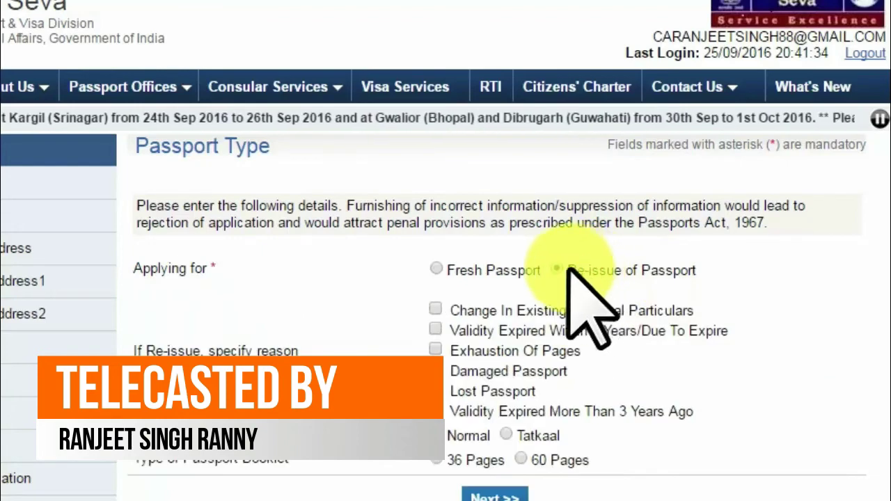
pyautogui.click(452, 268)
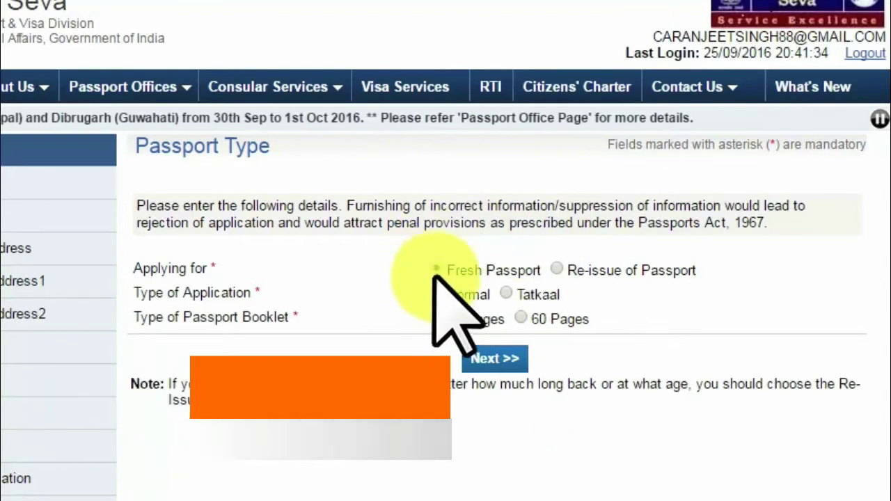
pyautogui.click(436, 268)
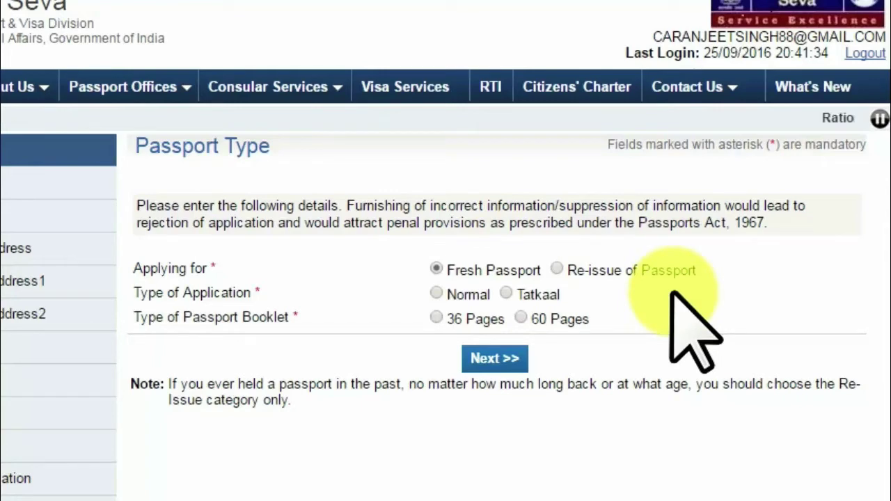
pyautogui.click(572, 273)
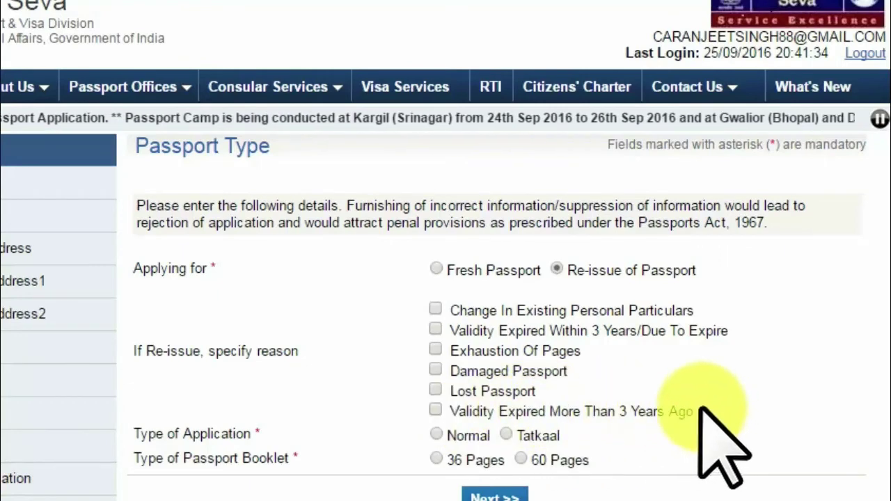
# Set the Type of Application to Tatkaal rather than Normal
pyautogui.click(460, 436)
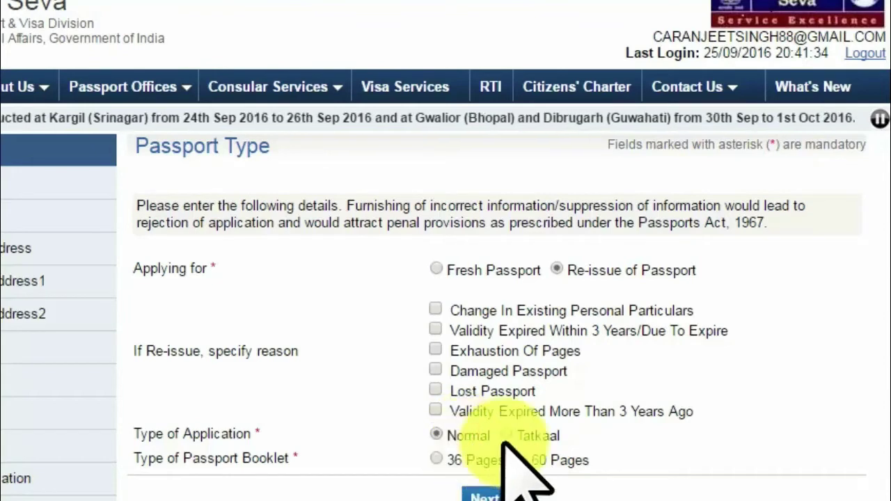
pyautogui.click(451, 434)
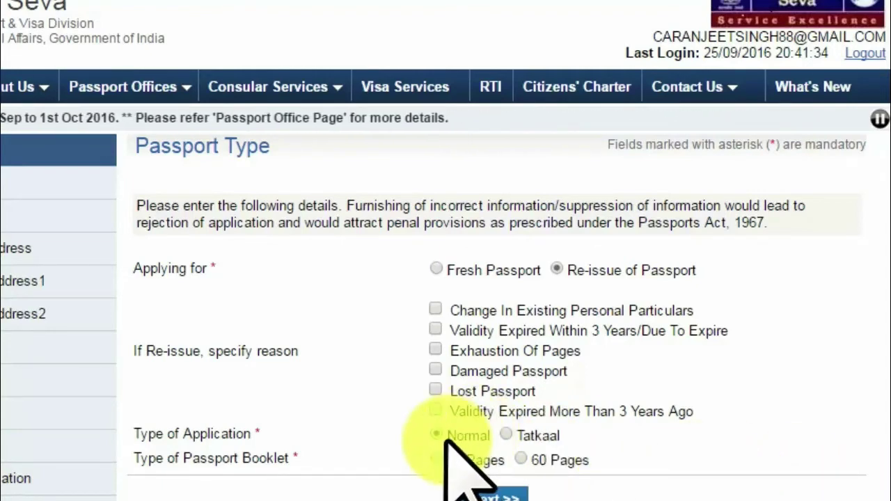
pyautogui.click(439, 435)
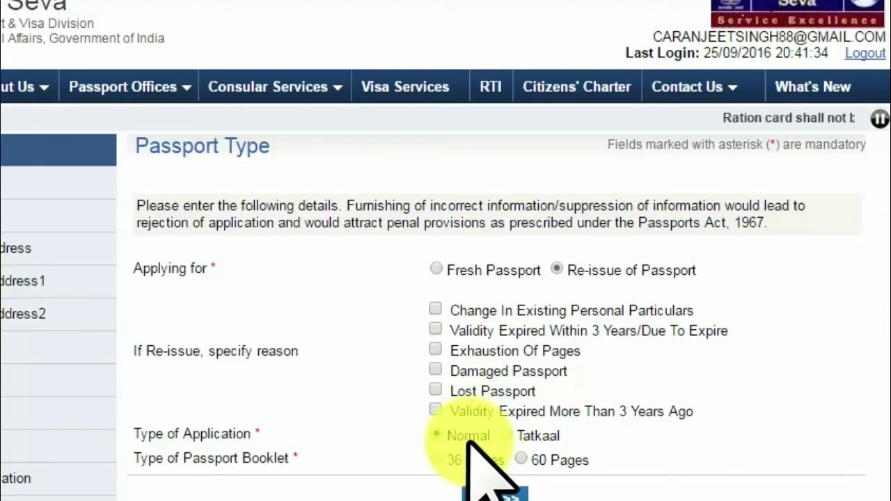
pyautogui.click(507, 435)
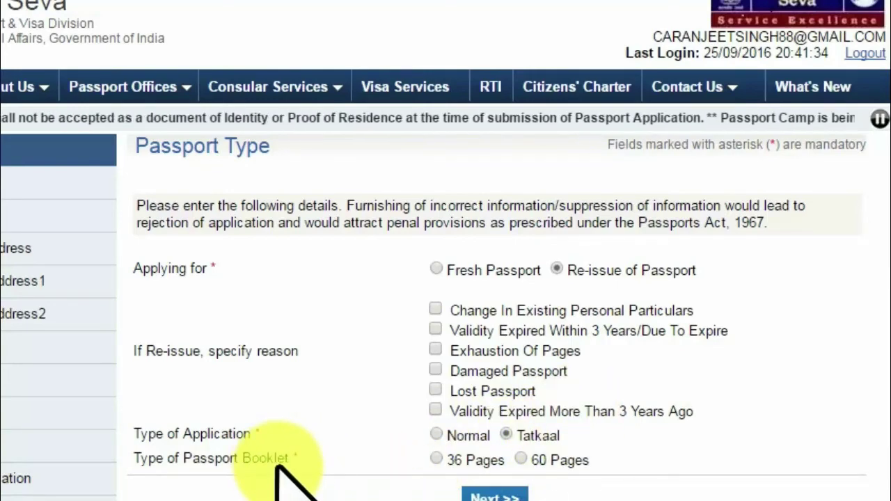
# Choose a 36-page passport booklet instead of 60 pages
pyautogui.click(437, 458)
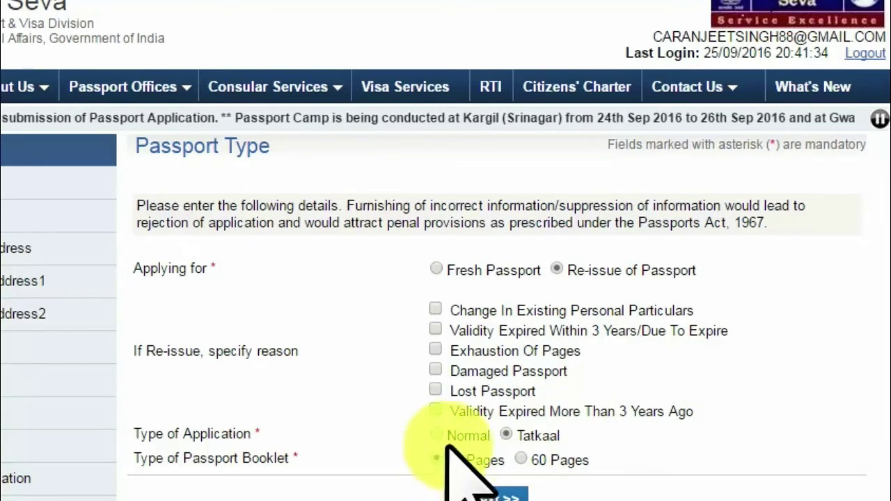
pyautogui.click(559, 460)
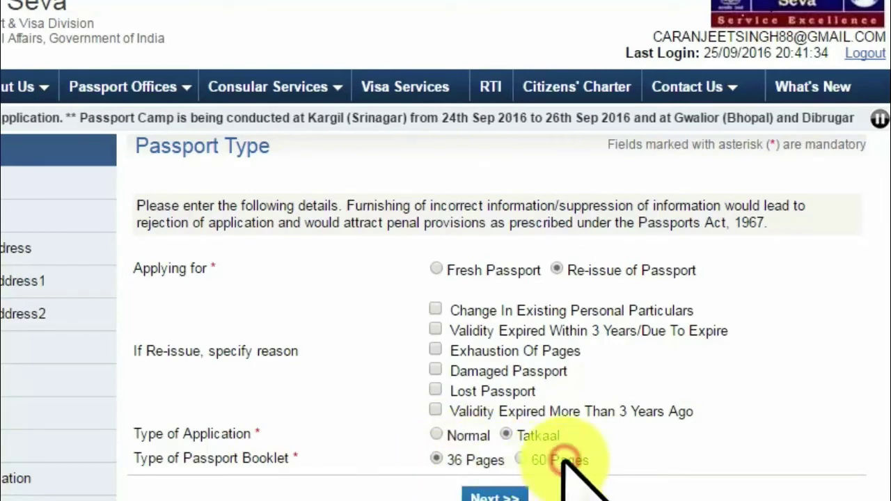
pyautogui.click(436, 458)
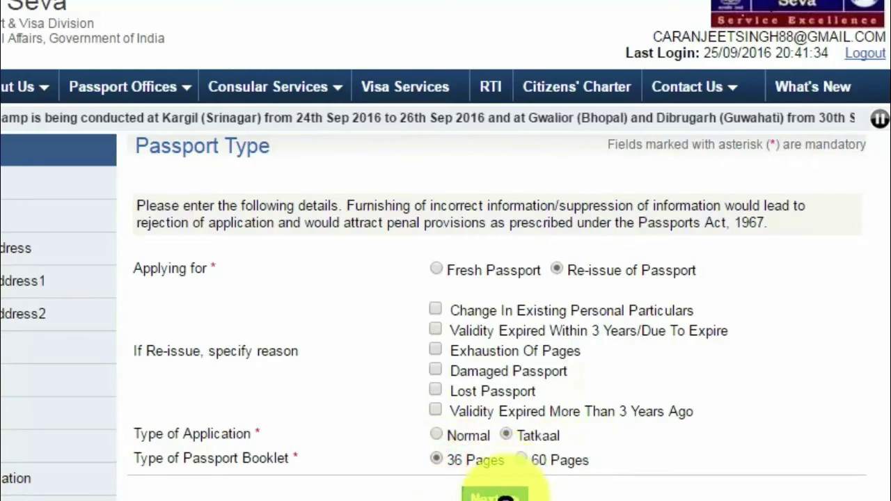
pyautogui.scroll(-2, 736, 408)
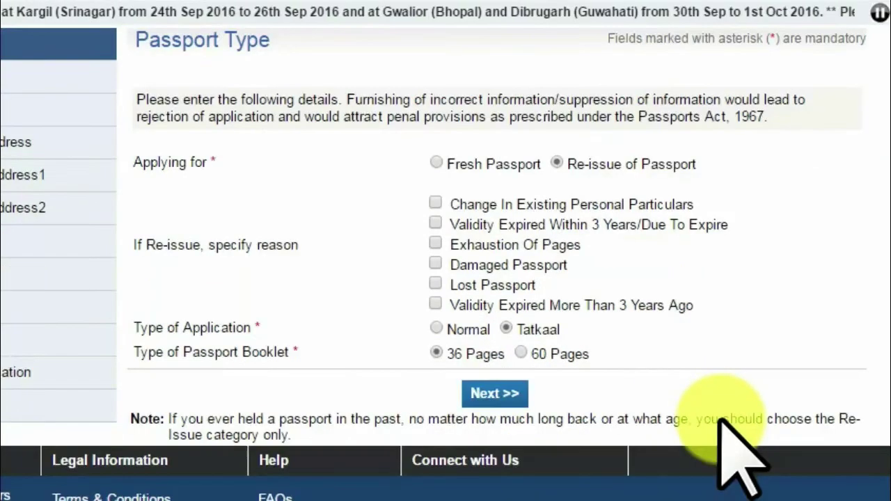
pyautogui.scroll(-2, 725, 432)
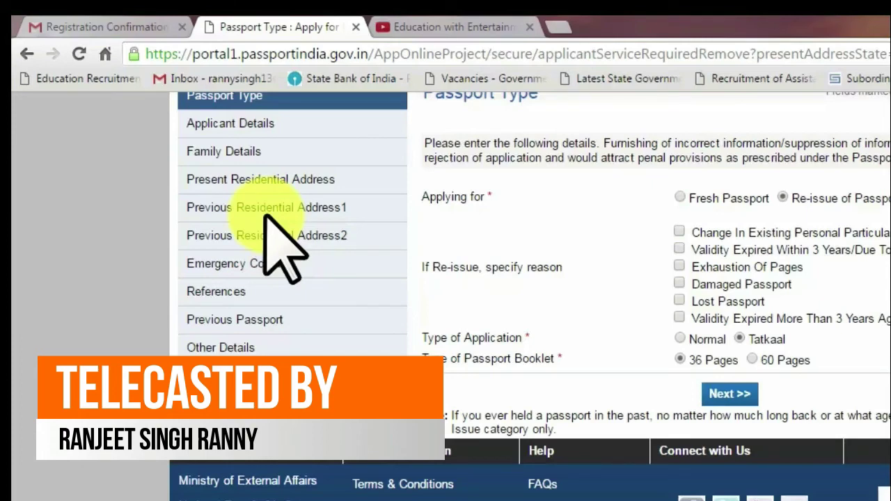
pyautogui.scroll(5, 264, 216)
# Return to Applicant Home and browse its services, such as Fresh Passport/Re-issue
pyautogui.moveTo(436, 227)
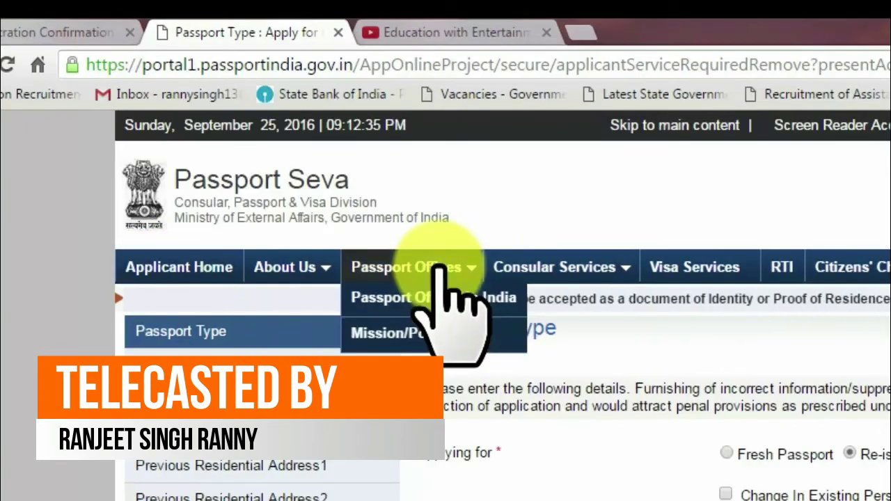
pyautogui.click(168, 272)
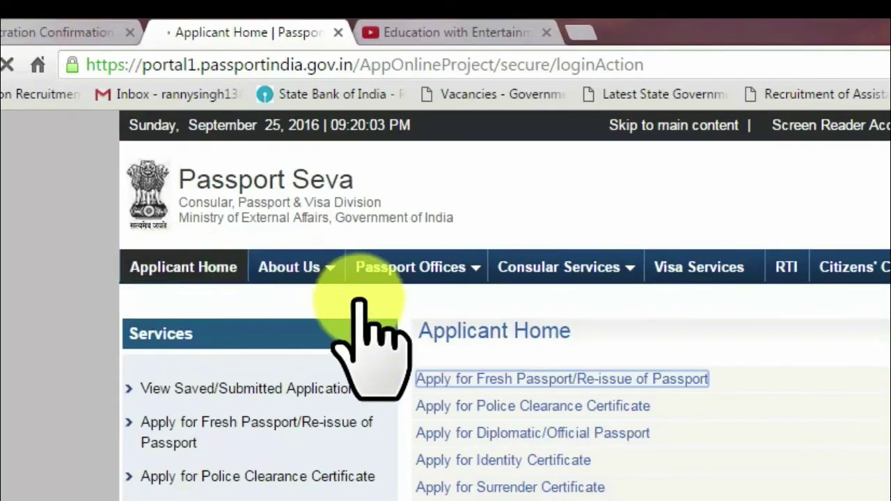
pyautogui.scroll(-3, 348, 299)
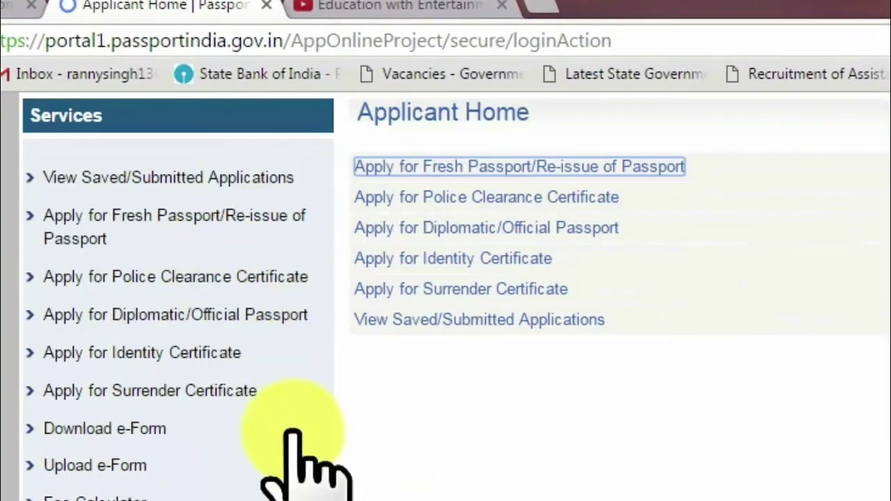
pyautogui.scroll(-1, 291, 430)
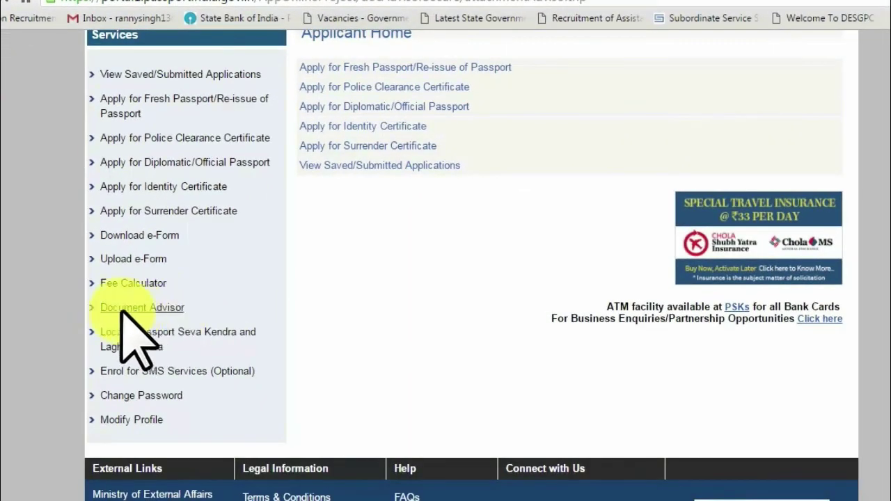
pyautogui.click(125, 309)
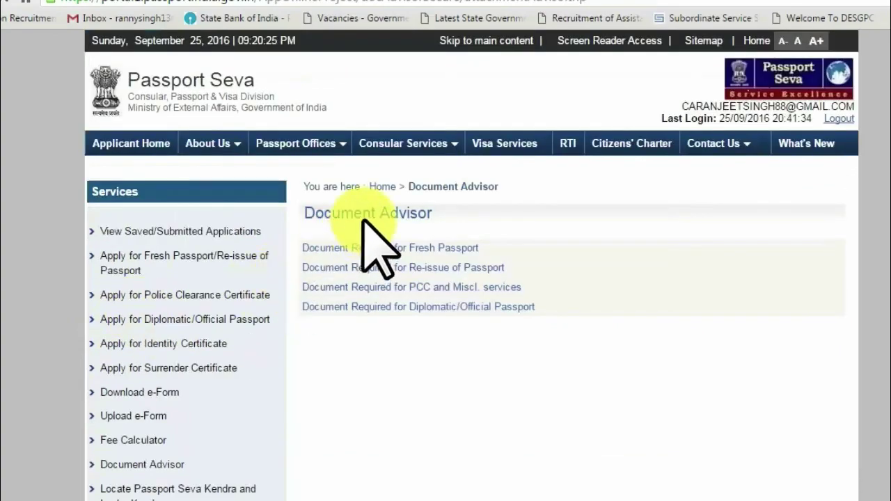